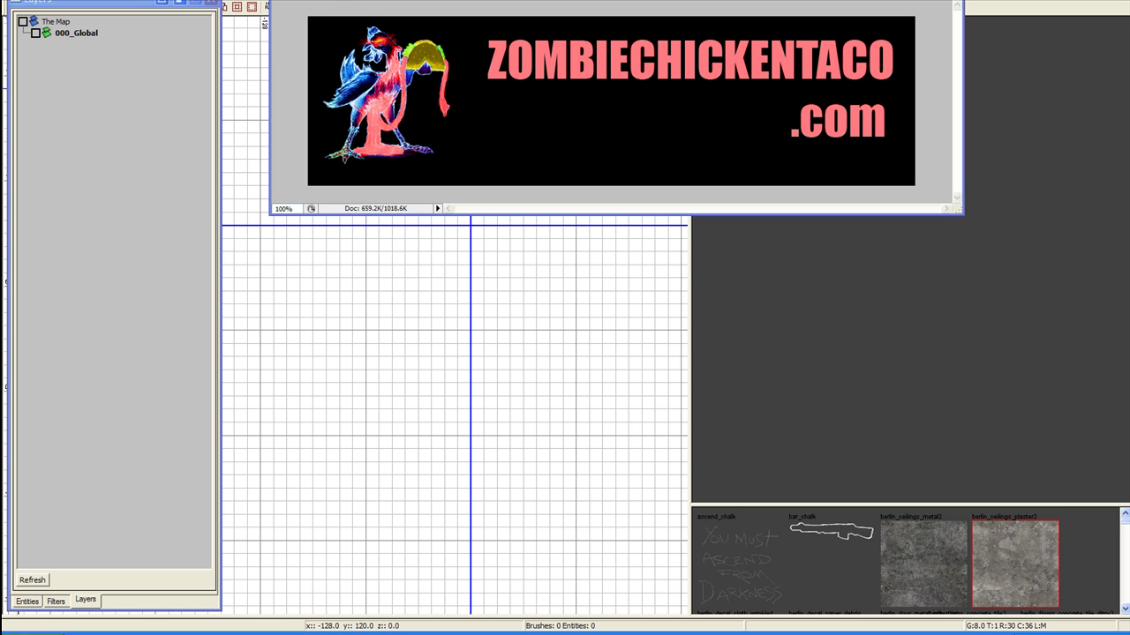
Step: Switch to the map editor and reposition the Layers window beside the 2D grid
key("alt+Tab")
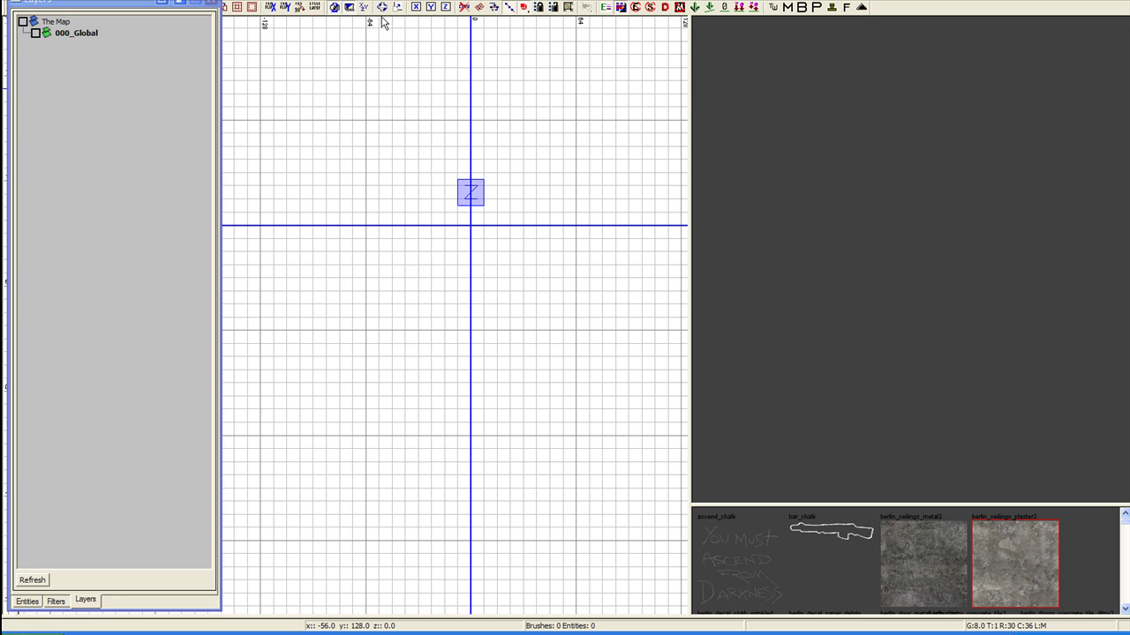
key("l")
key("l")
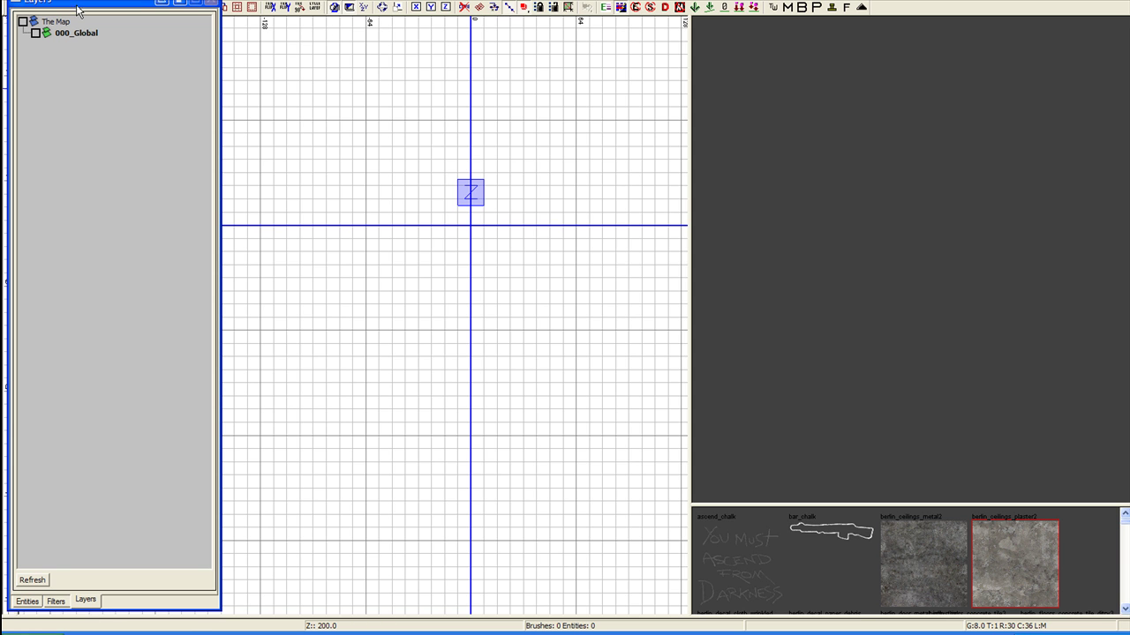
left_click_drag(76, 6, 156, 3)
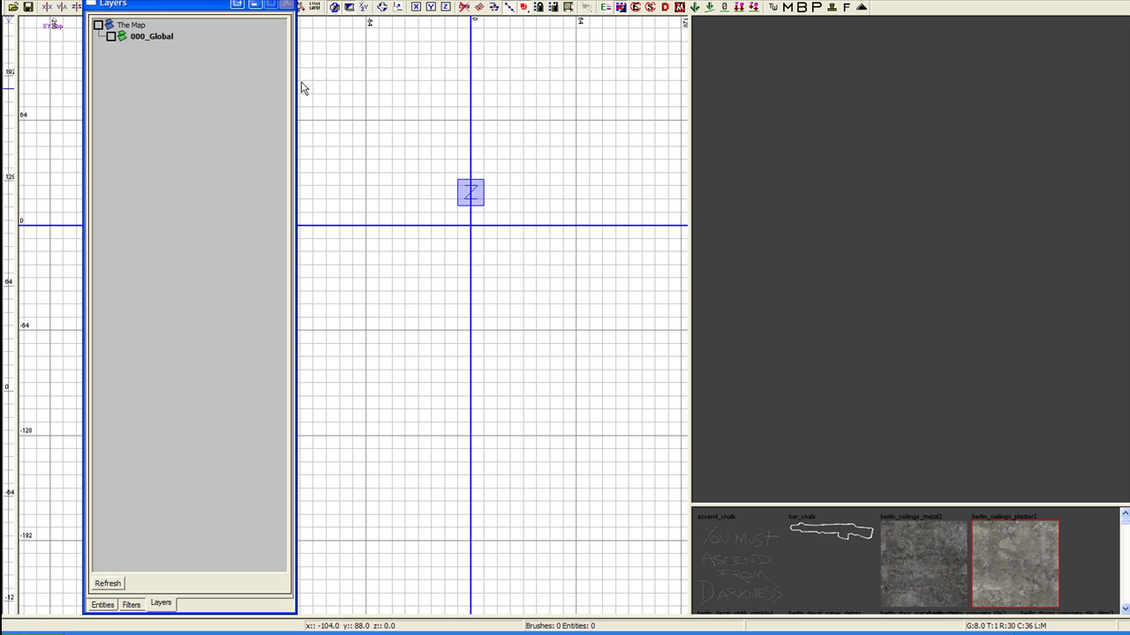
right_click_drag(481, 152, 434, 186)
right_click_drag(557, 191, 597, 194)
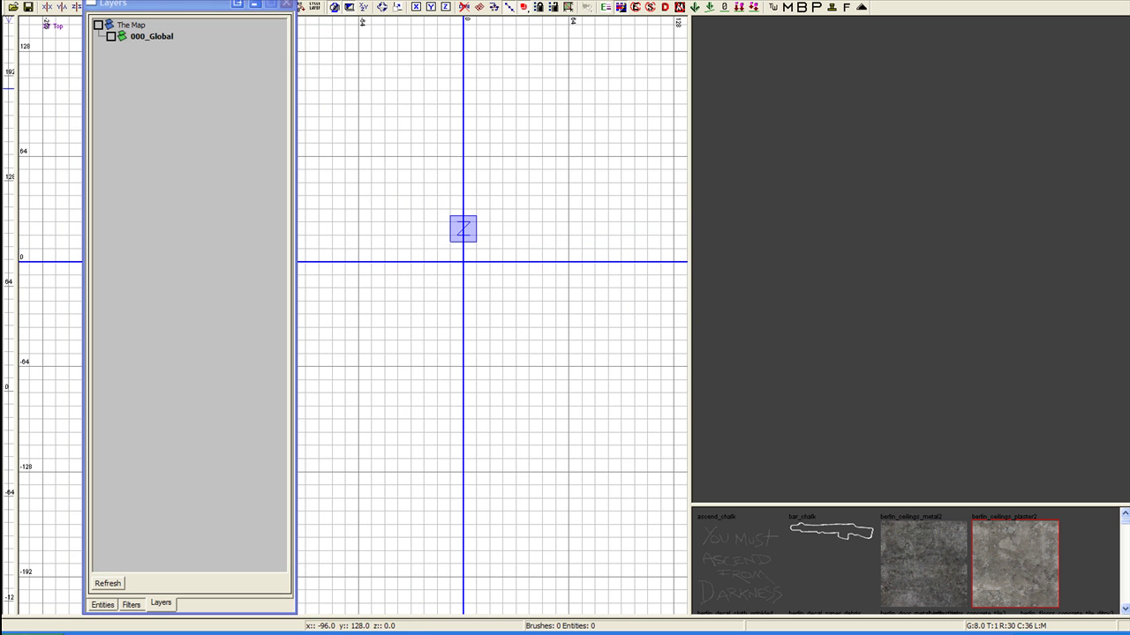
left_click_drag(160, 5, 94, 10)
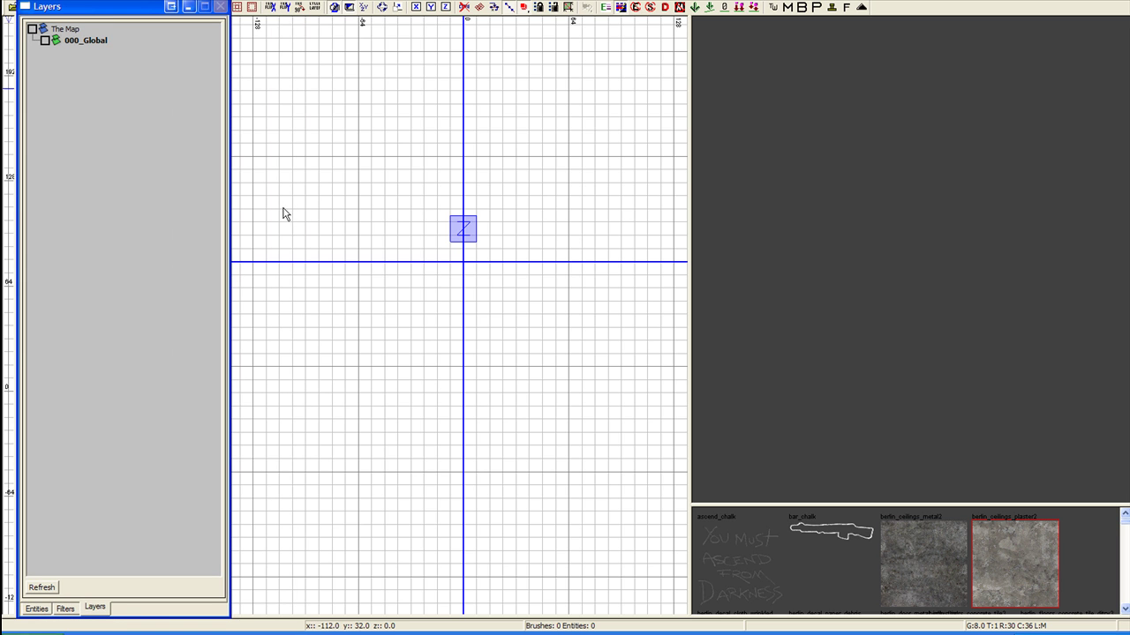
Step: Draw a 64 by 64 unit brush, 8 units high, in the top view with one corner at the origin
left_click_drag(357, 165, 465, 266)
mouse_move(899, 366)
right_mouse_down()
mouse_move(893, 328)
mouse_move(906, 344)
mouse_move(874, 371)
mouse_move(882, 344)
mouse_move(839, 326)
mouse_move(918, 353)
right_mouse_up()
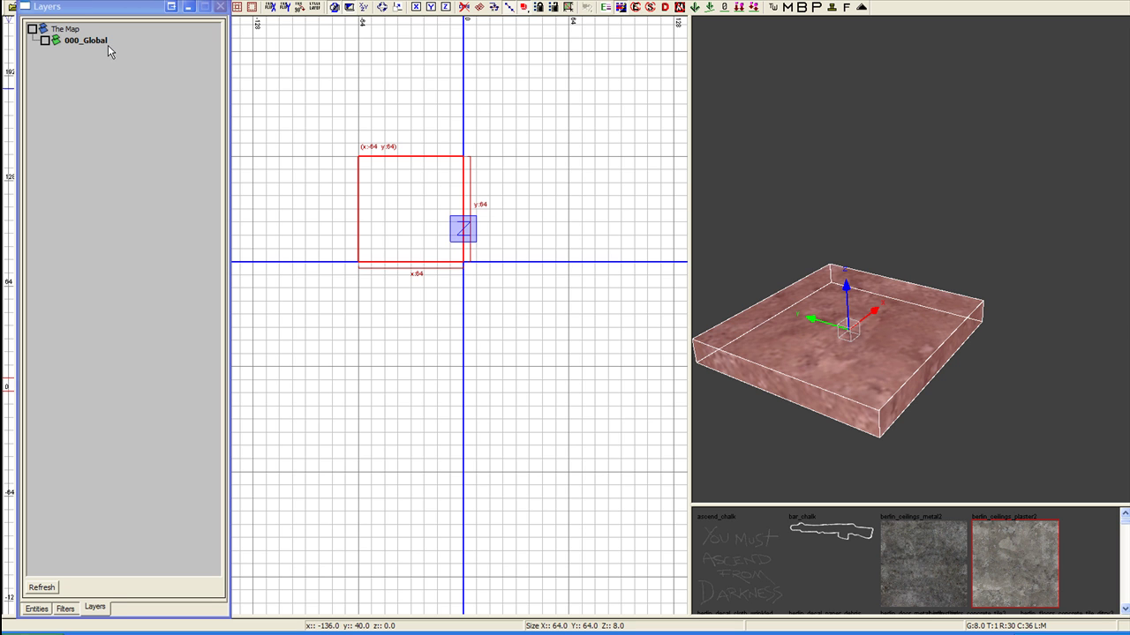
Step: Create a new layer named learning under 000_Global and deselect the brush
left_click(76, 41)
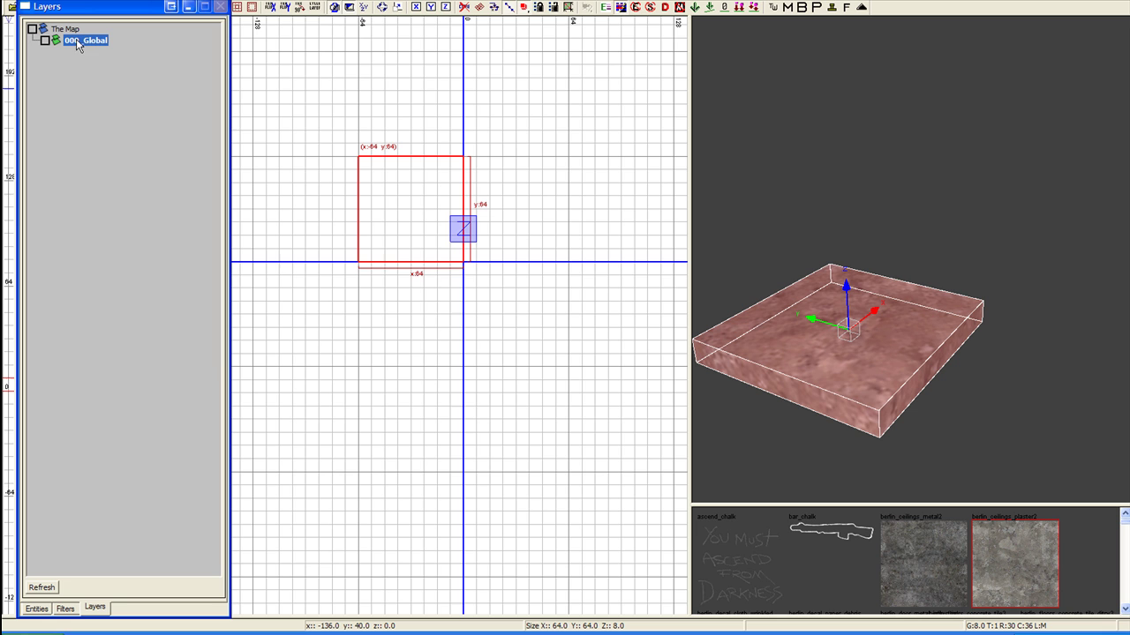
left_click(77, 40)
right_click(85, 47)
left_click(126, 61)
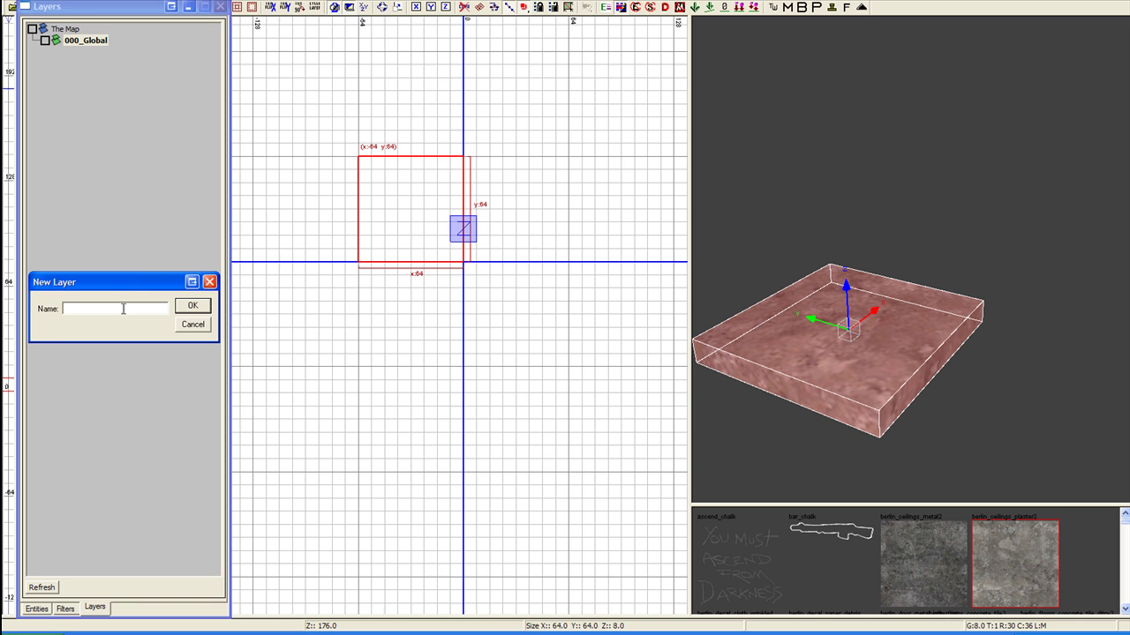
type("learning")
key("Return")
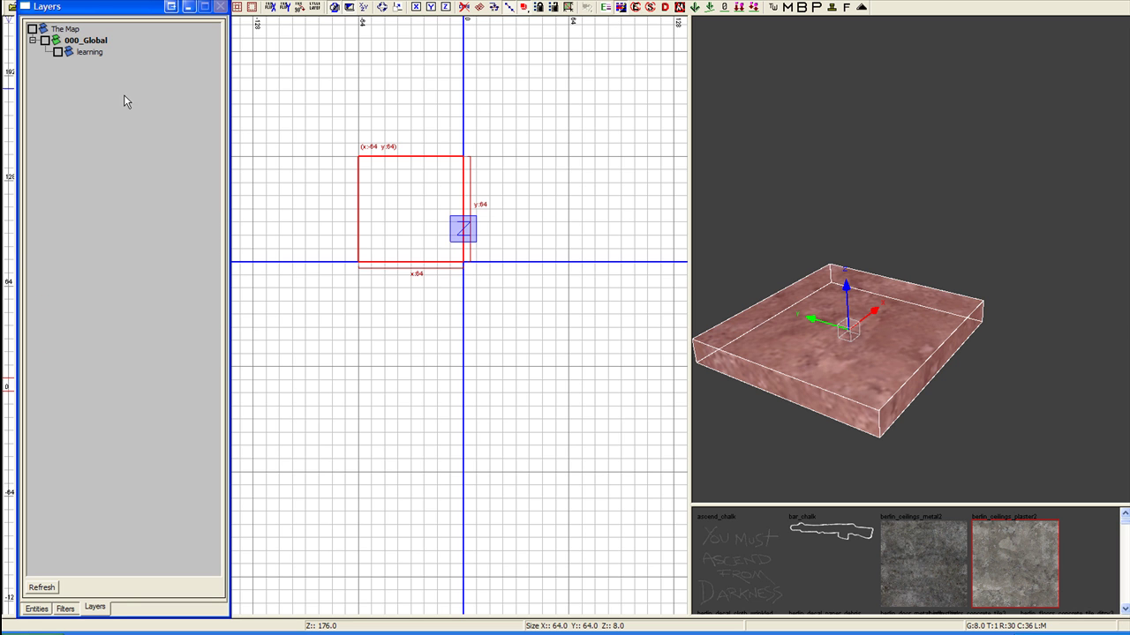
right_click_drag(442, 215, 441, 227)
key("Escape")
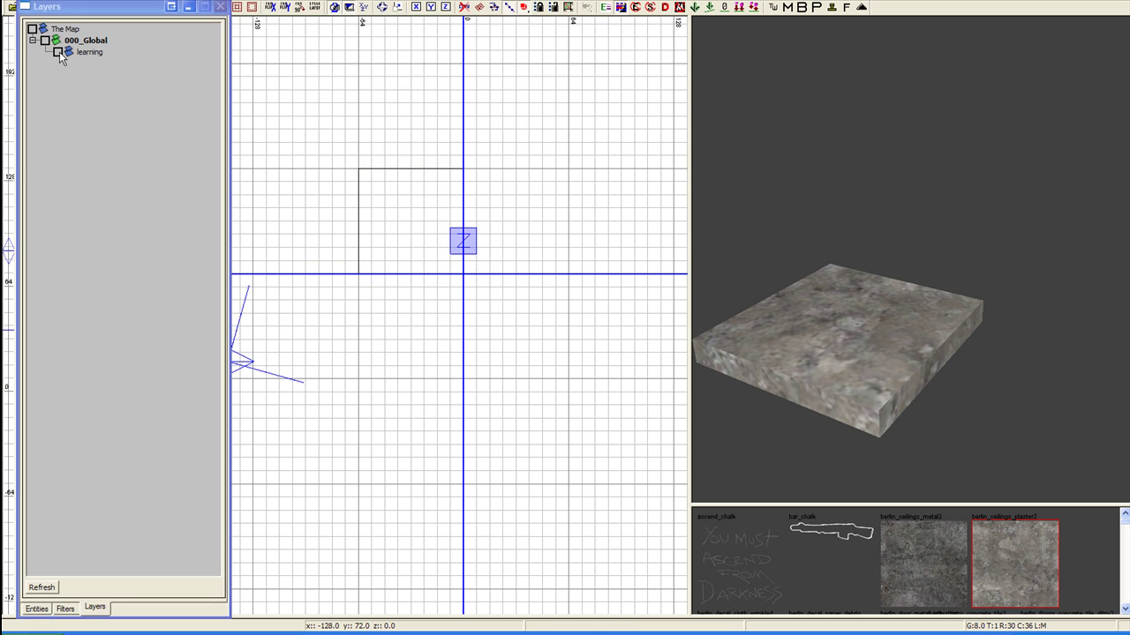
Step: Select the 64 by 64 brush, add it to the learning layer, and deselect it
left_click(89, 52)
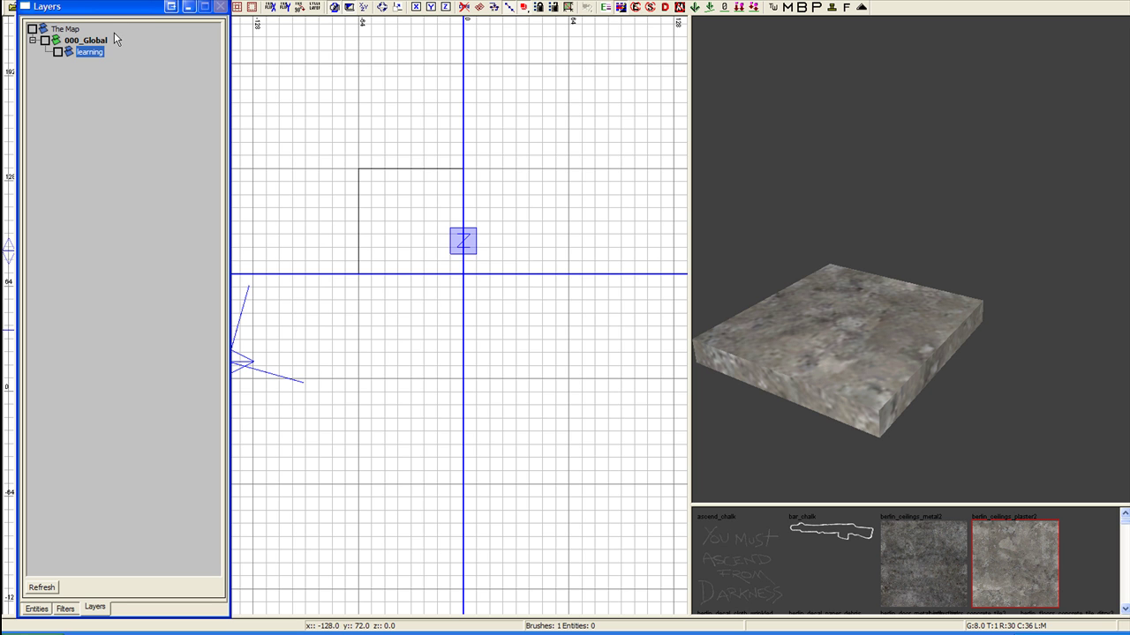
left_click_drag(110, 5, 115, 20)
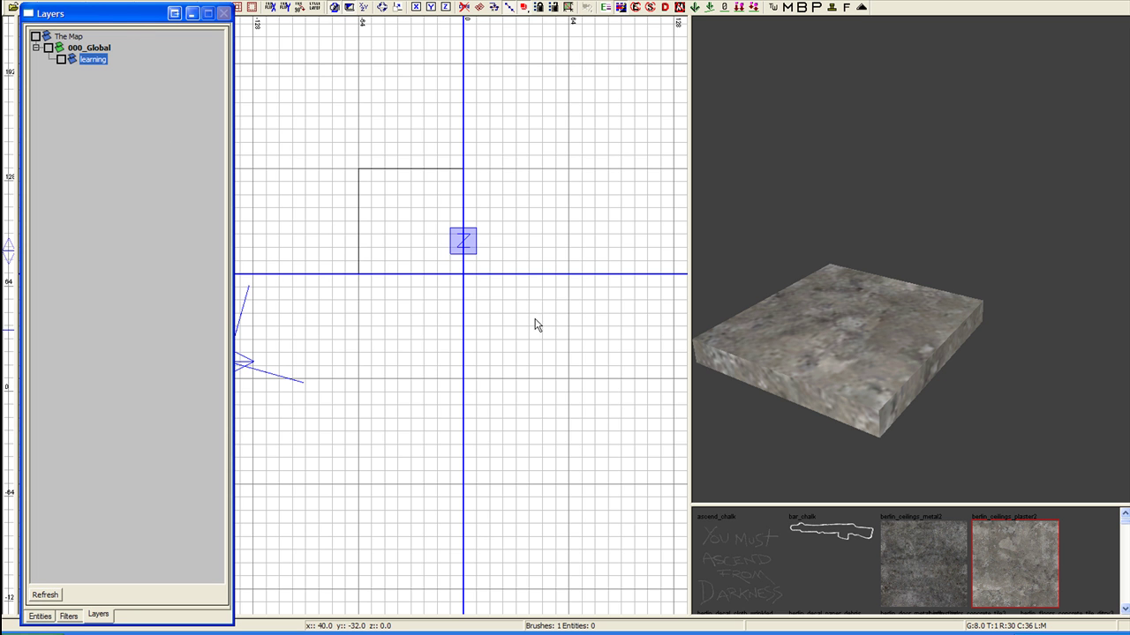
right_click_drag(538, 323, 556, 316)
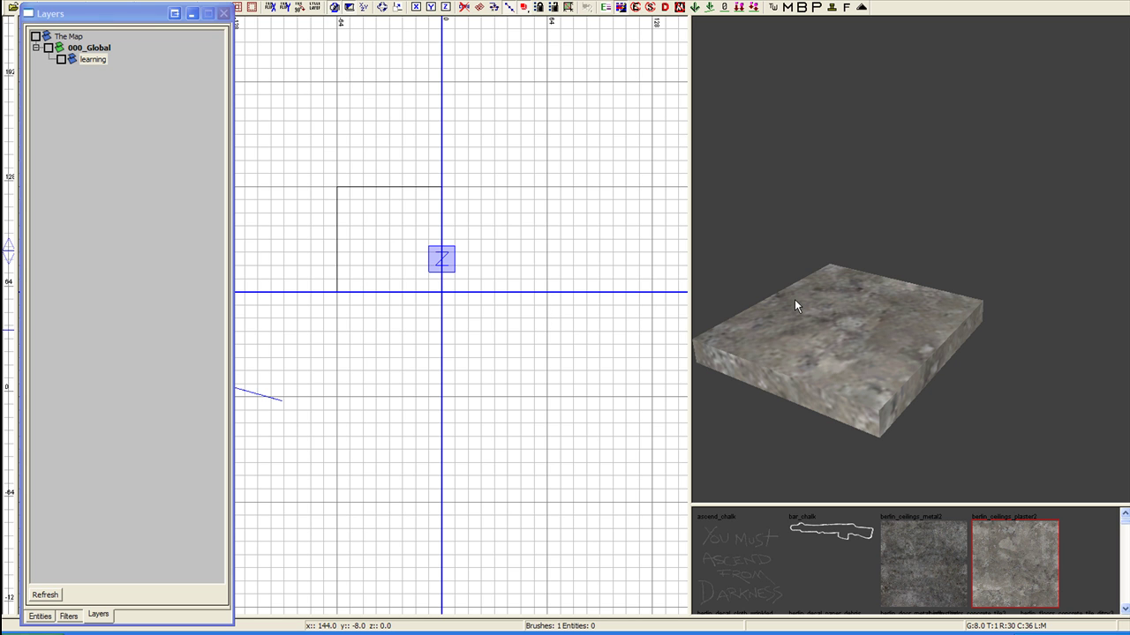
right_click_drag(834, 308, 833, 348)
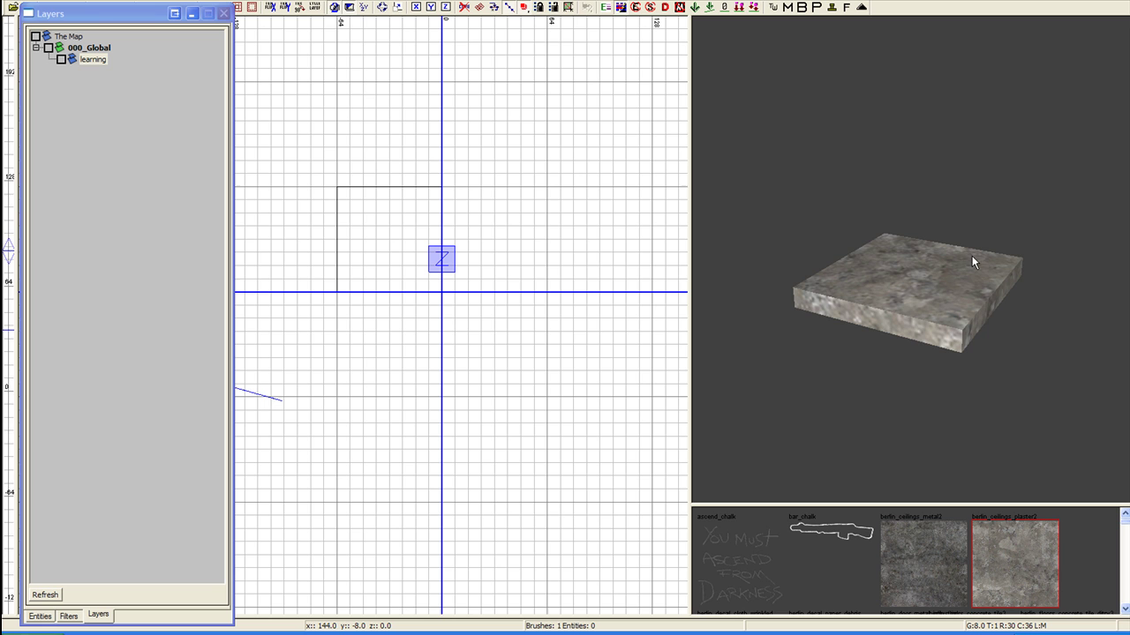
right_click(844, 217)
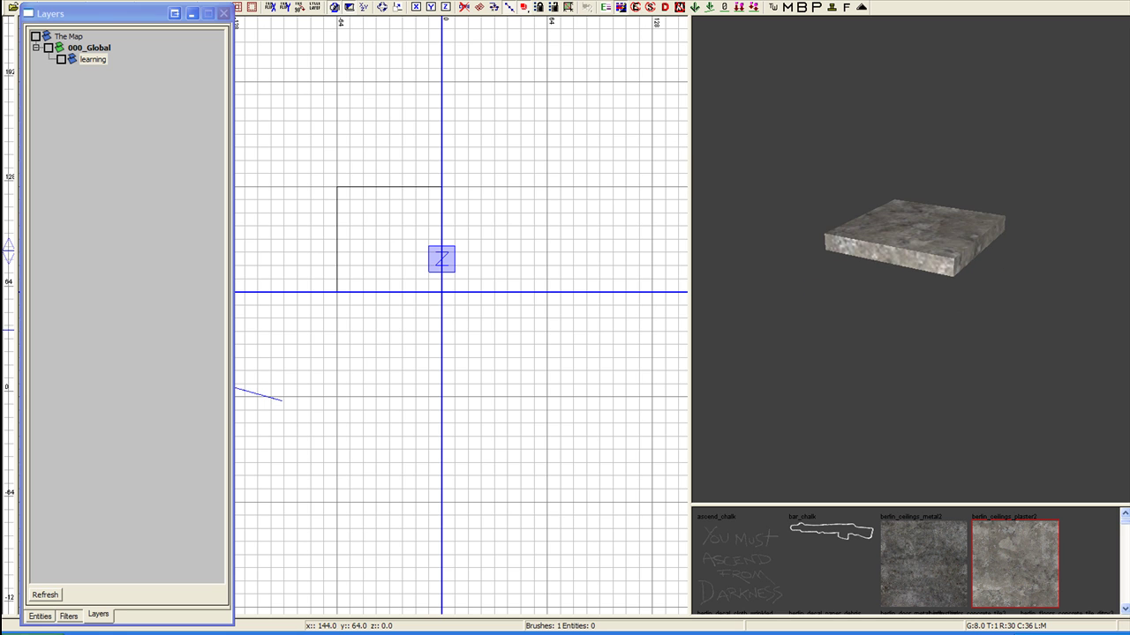
left_click(918, 276, "shift")
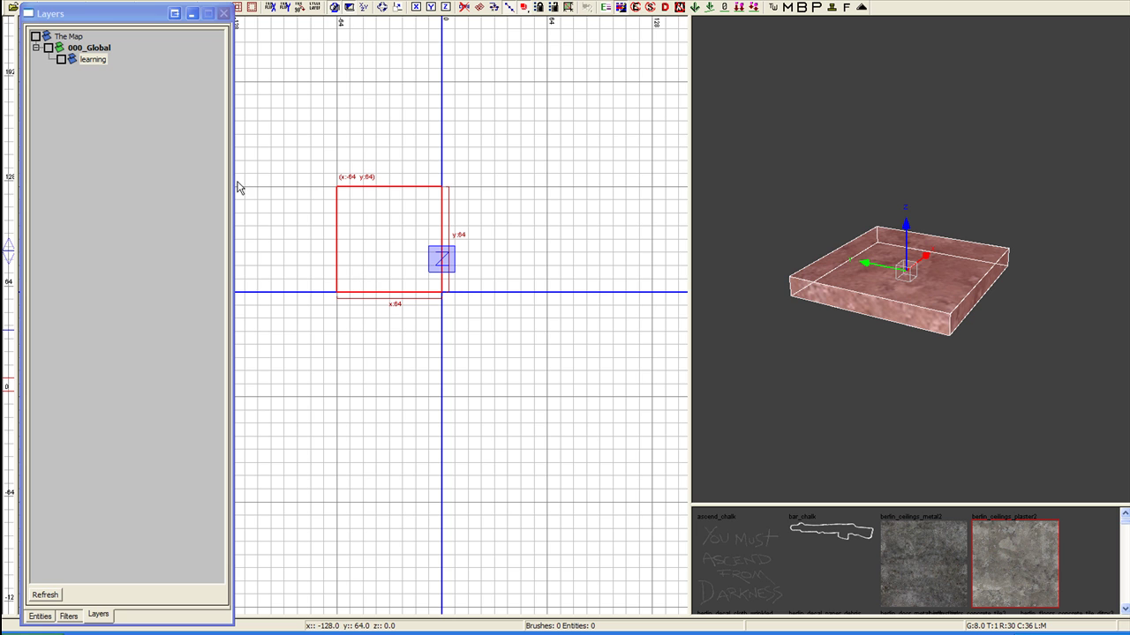
right_click(94, 61)
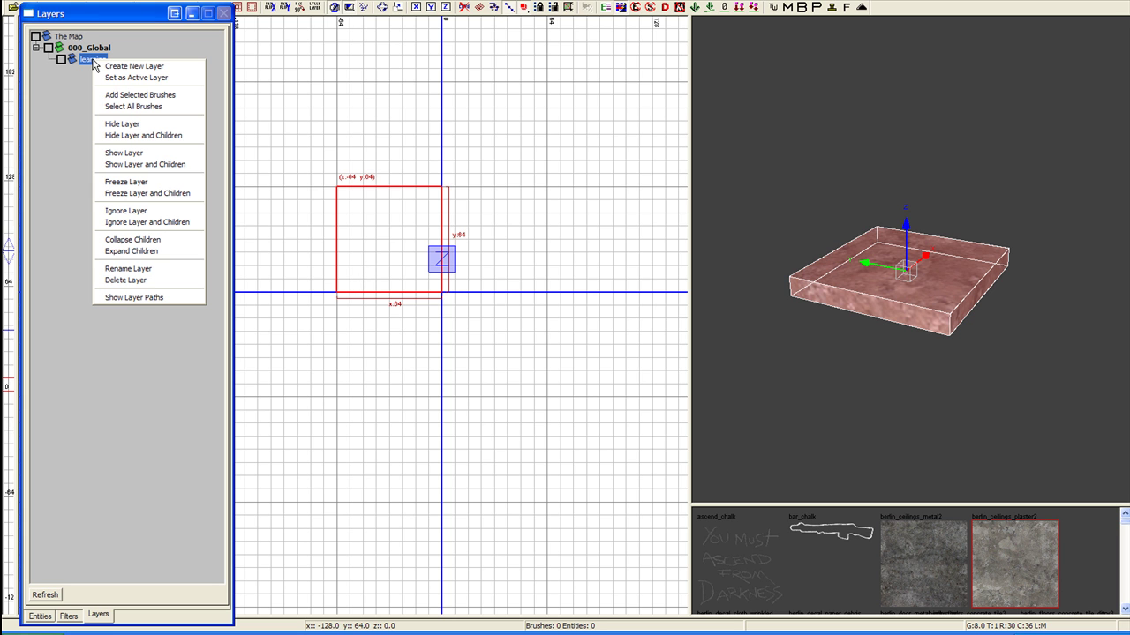
left_click(124, 95)
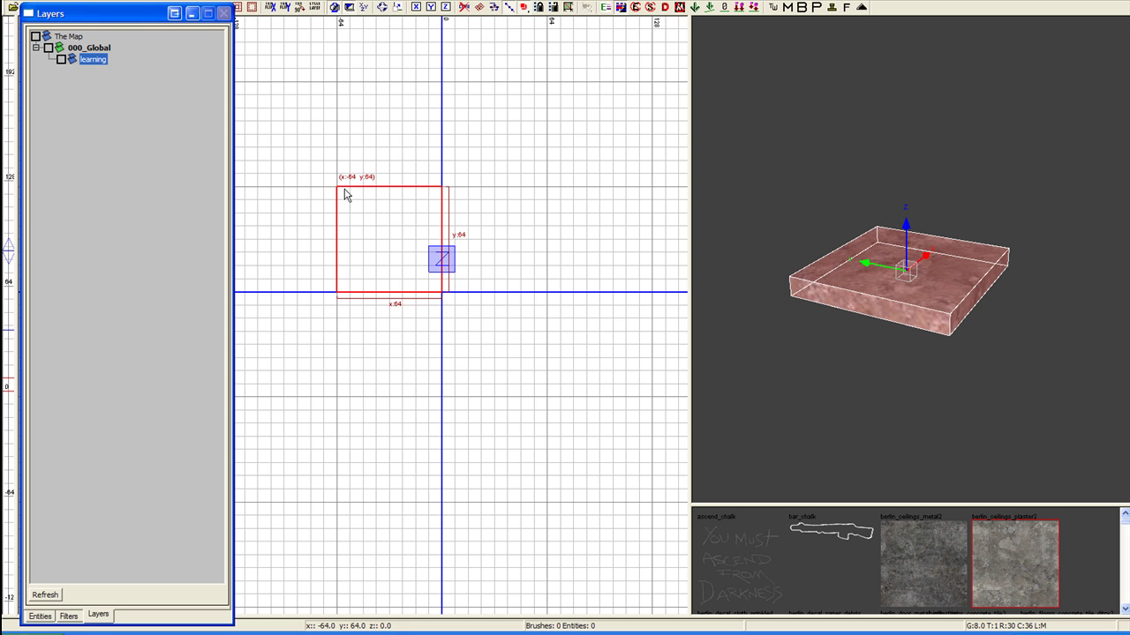
left_click(433, 217)
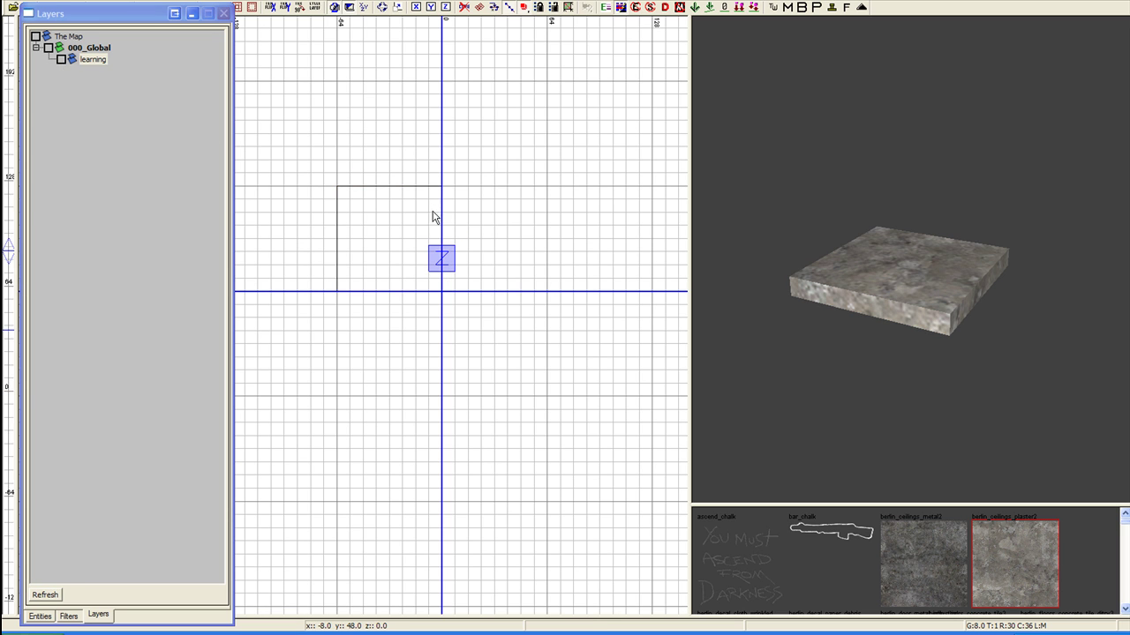
Step: Toggle the learning layer's visibility off and on, and switch its layer icon to the red state
left_click(61, 60)
left_click(61, 60)
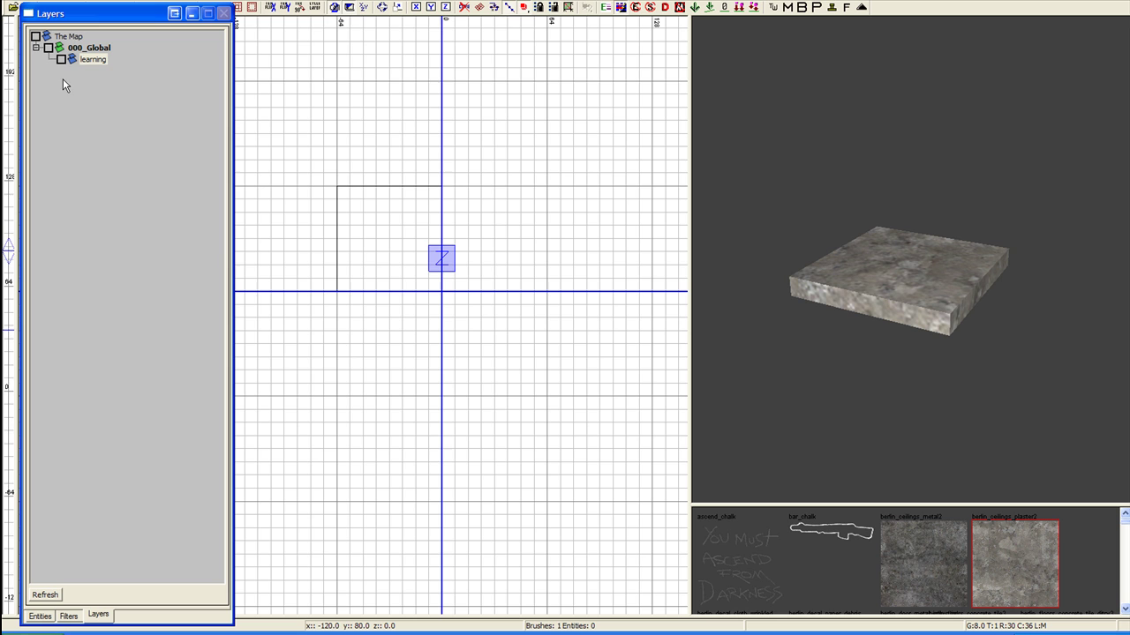
left_click(72, 59)
right_click(98, 49)
left_click(82, 75)
Step: Reselect the 64 by 64 brush, add it to the learning layer again, and hide that layer
left_click(877, 270, "shift")
right_click(92, 60)
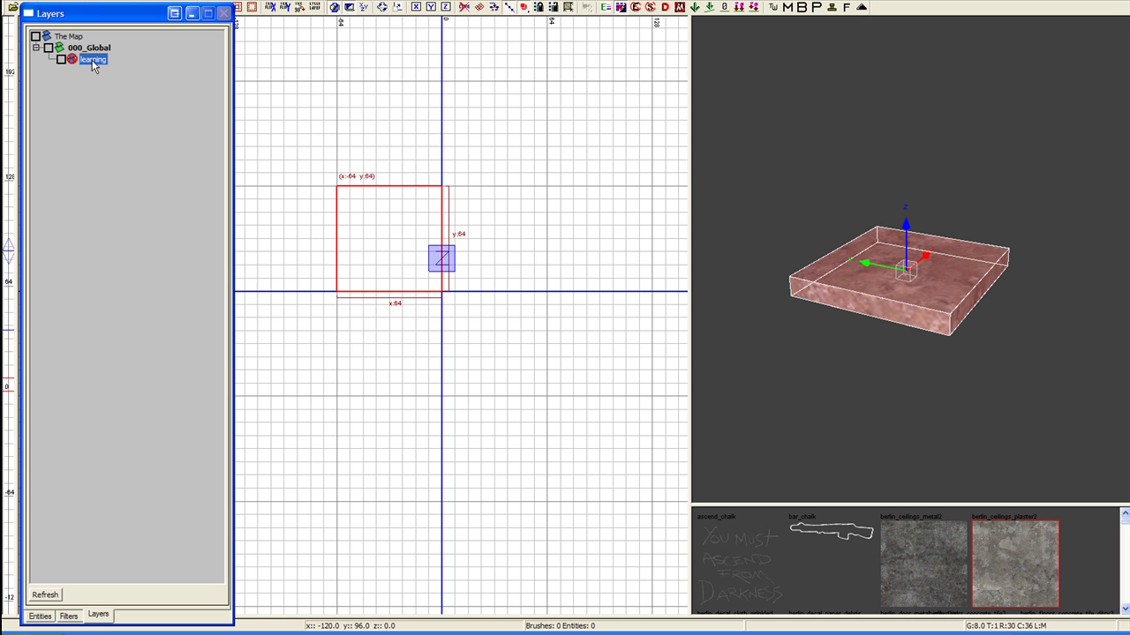
left_click(128, 96)
right_click_drag(456, 192, 454, 197)
key("Escape")
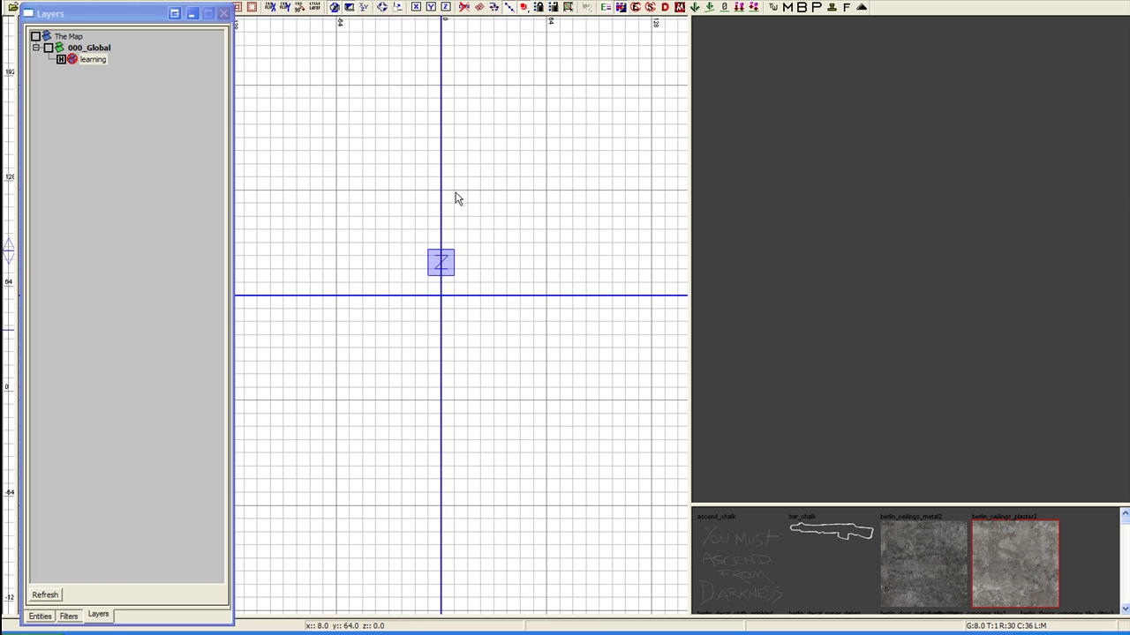
Step: Create a second layer named testing2 under 000_Global
right_click(99, 49)
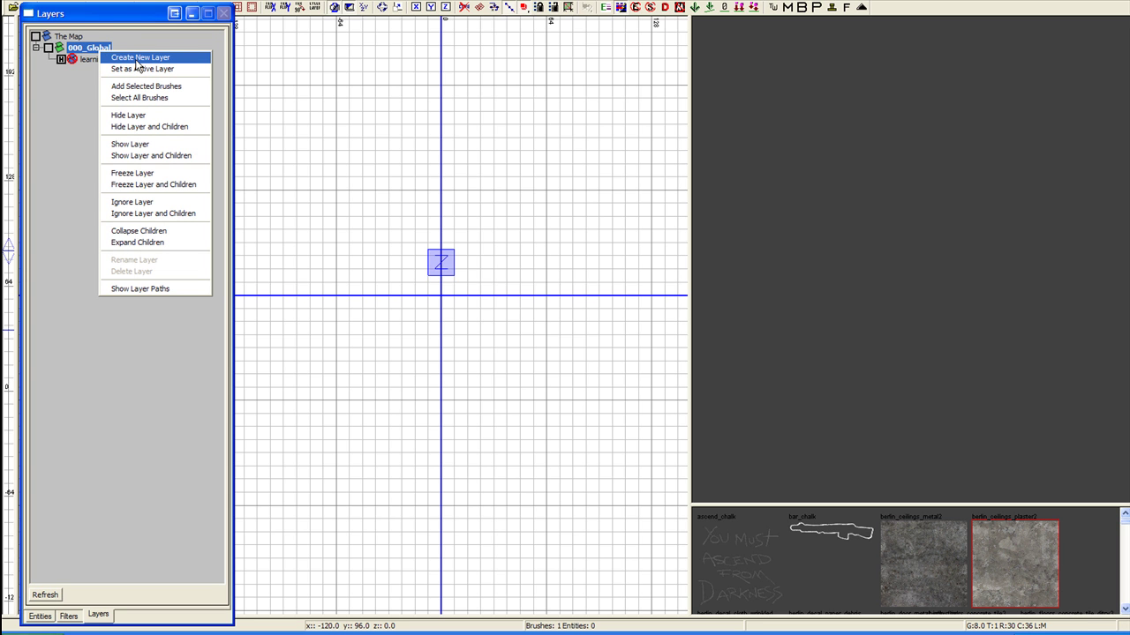
left_click(137, 59)
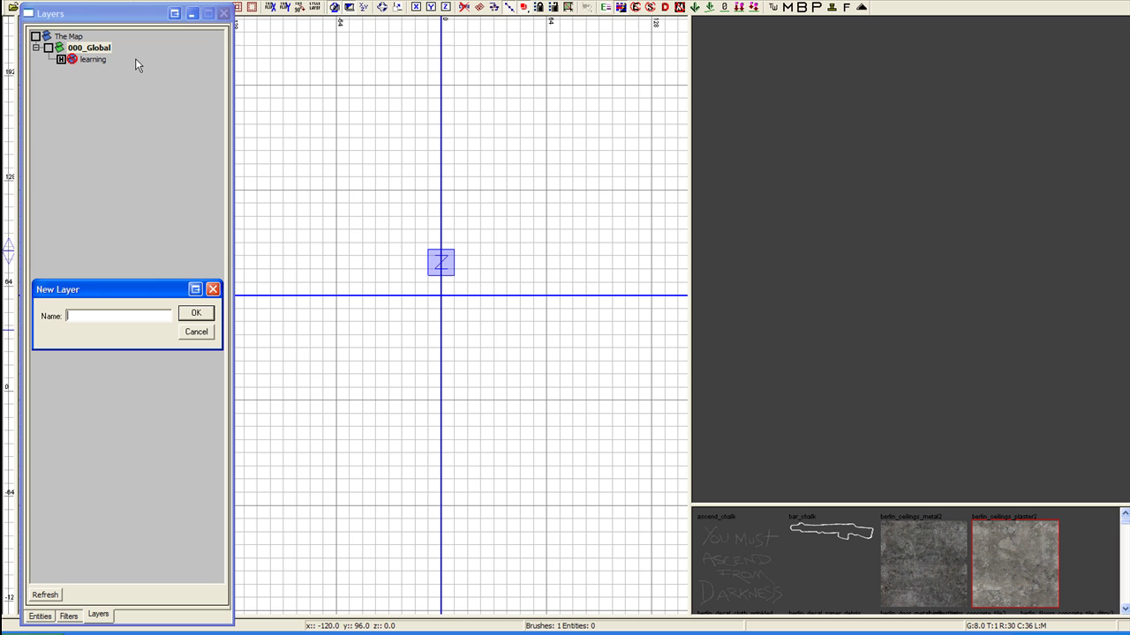
type("testing2")
key("Return")
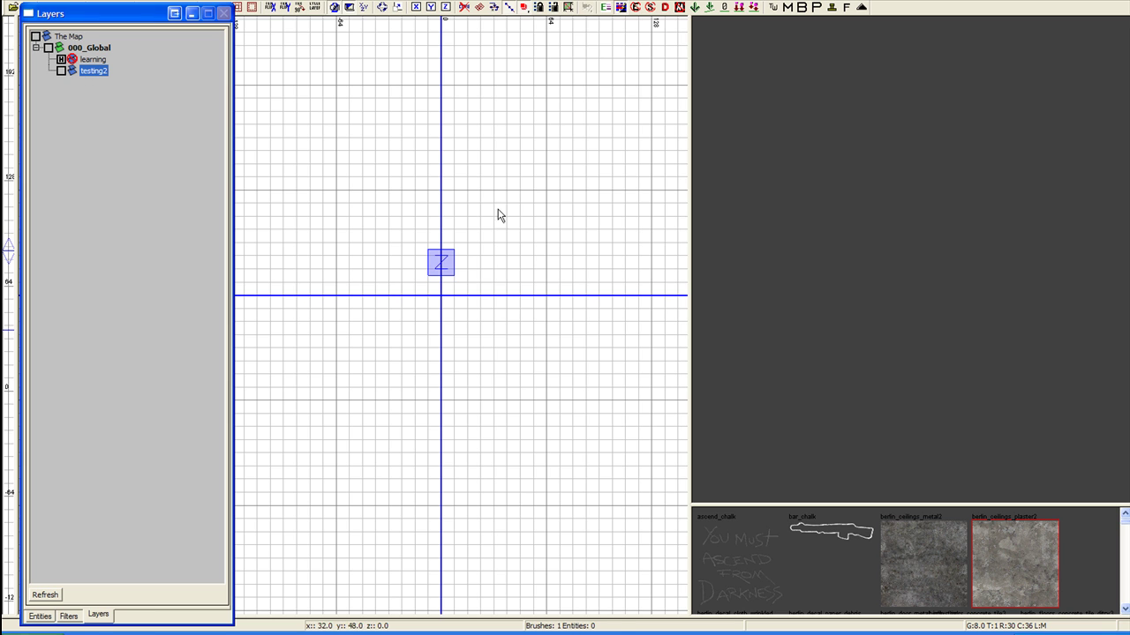
Step: Draw an 80 by 64 unit brush in the top view, just above the horizontal axis, and deselect it
left_click_drag(430, 191, 567, 302)
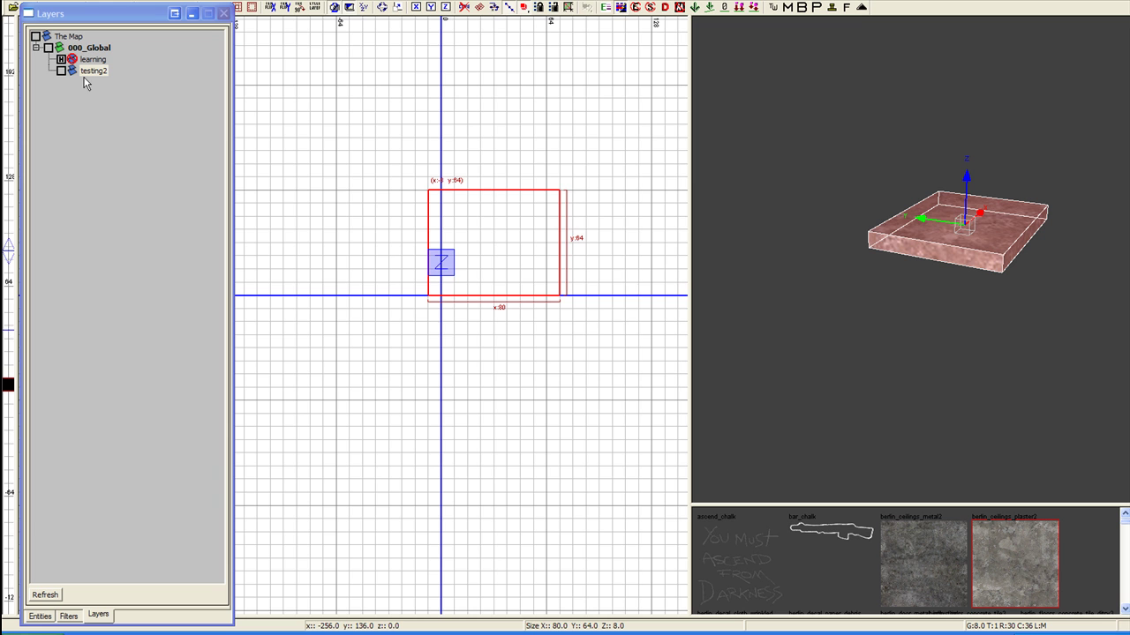
right_click_drag(545, 242, 546, 257)
key("Escape")
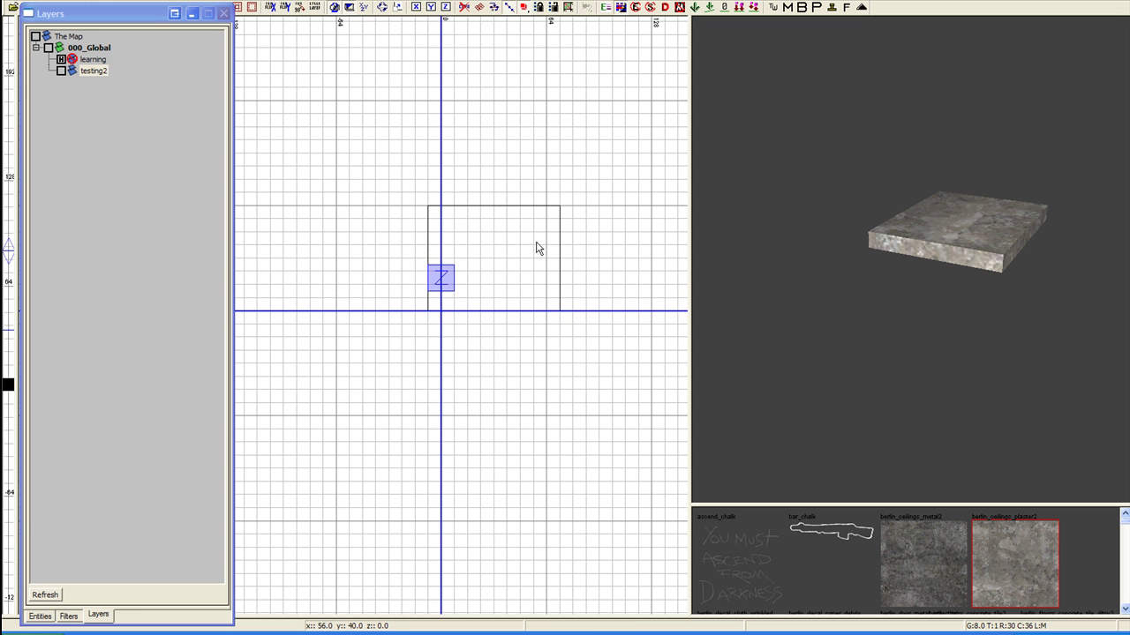
Step: Set testing2 as the active layer and draw an 80 by 104 unit brush ending at the vertical axis
right_click(94, 71)
left_click(113, 91)
left_click_drag(320, 180, 453, 355)
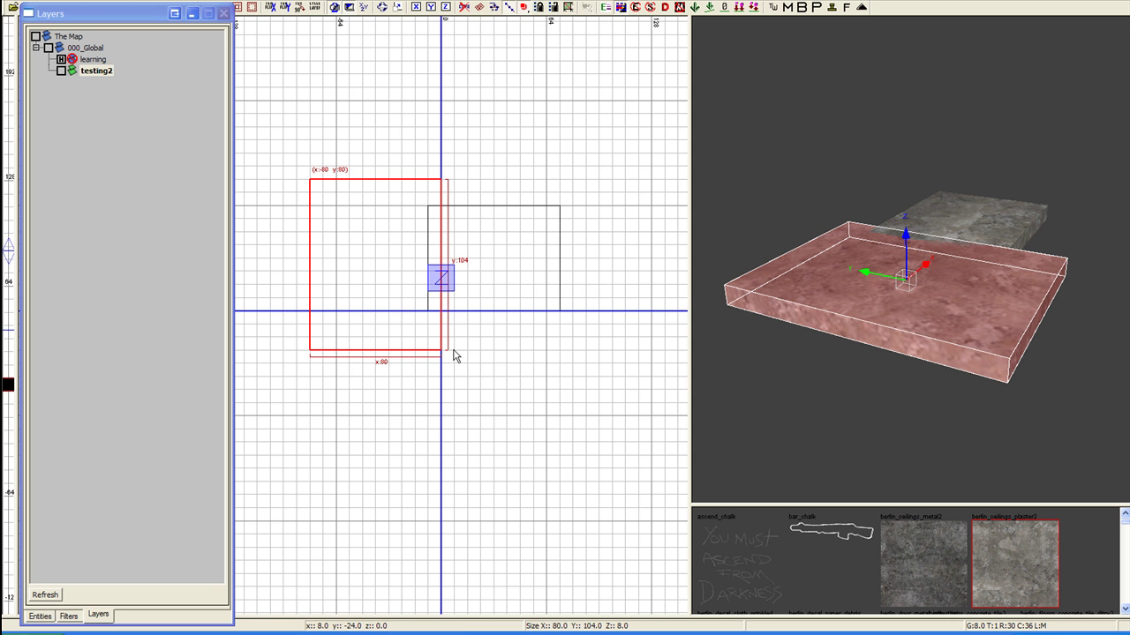
key("Escape")
Step: Toggle the testing2 layer's visibility and leave the layer hidden
left_click(61, 70)
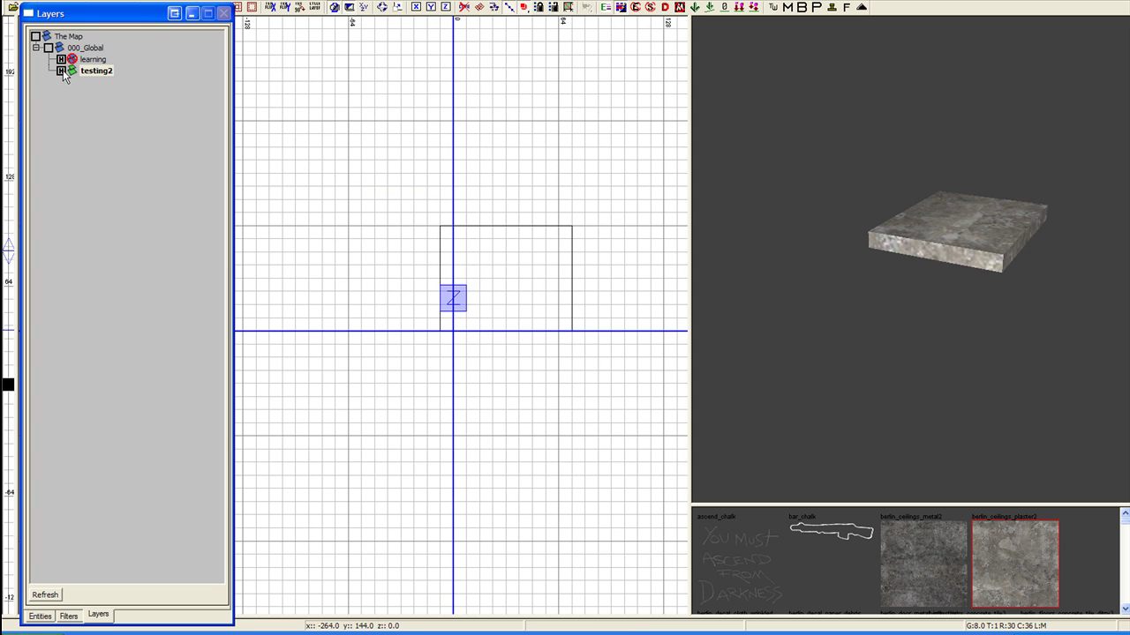
left_click(61, 70)
left_click(61, 70)
left_click(94, 72)
Step: Select the 80 by 64 brush and locate the layer it belongs to in the Layers dialog
left_click(978, 237)
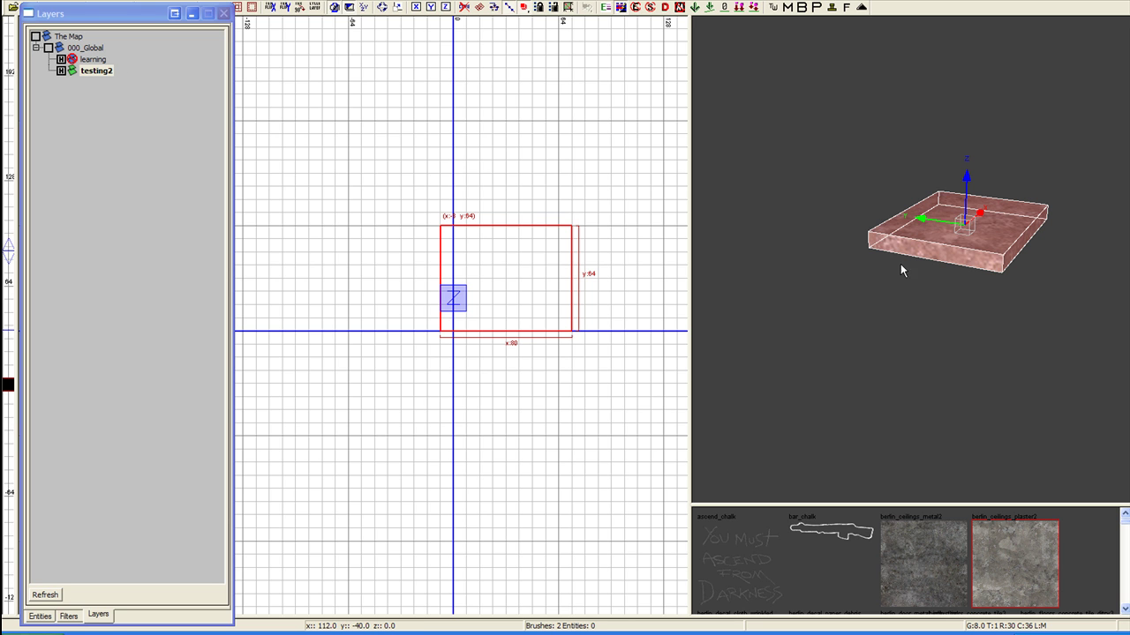
right_click(983, 226)
mouse_move(1018, 315)
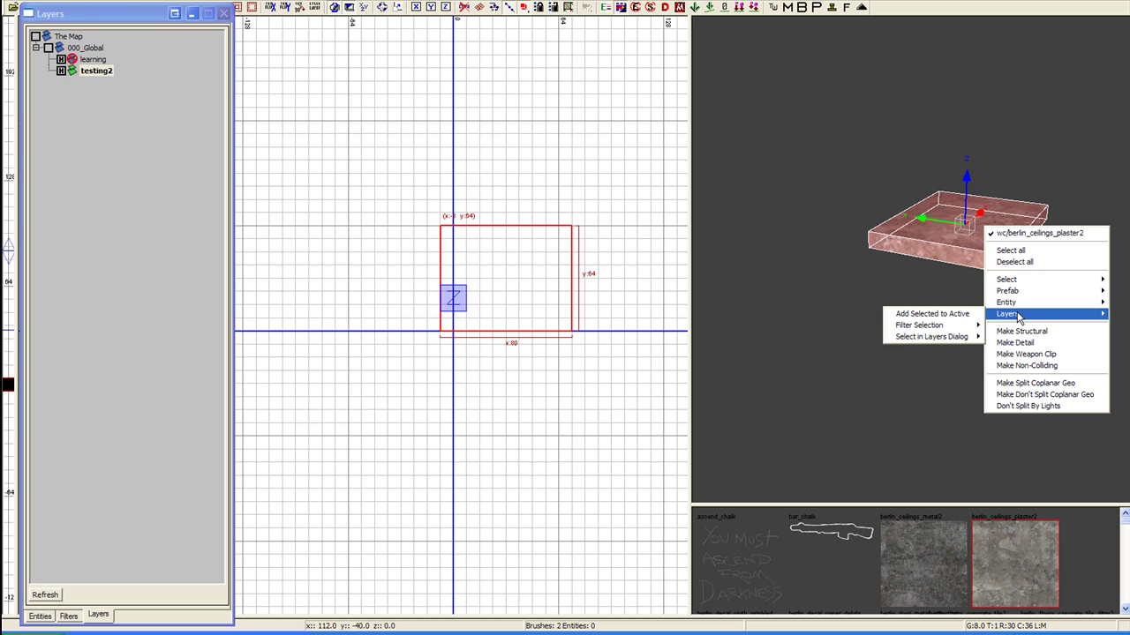
mouse_move(951, 341)
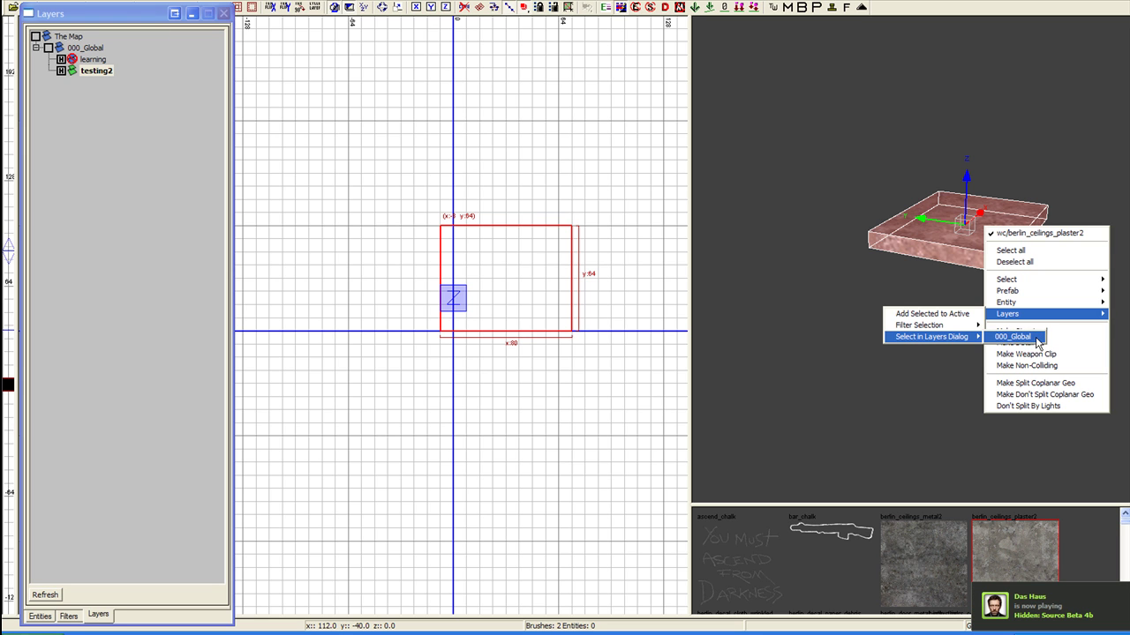
left_click(1036, 338)
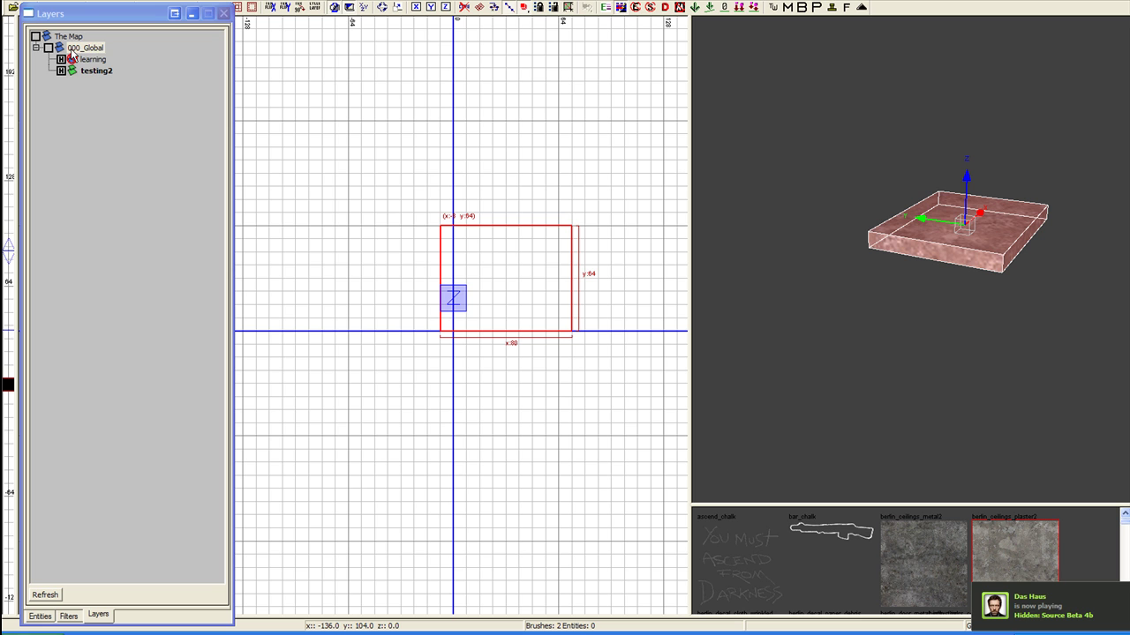
Step: Show the hidden learning and testing2 layers again
left_click(102, 49)
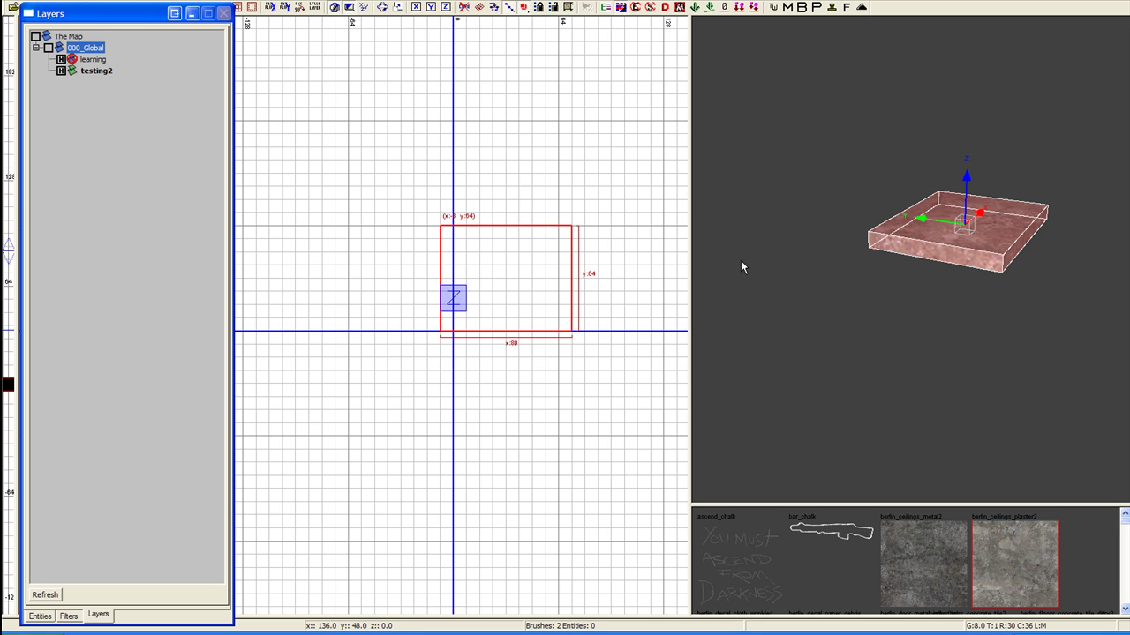
left_click(61, 60)
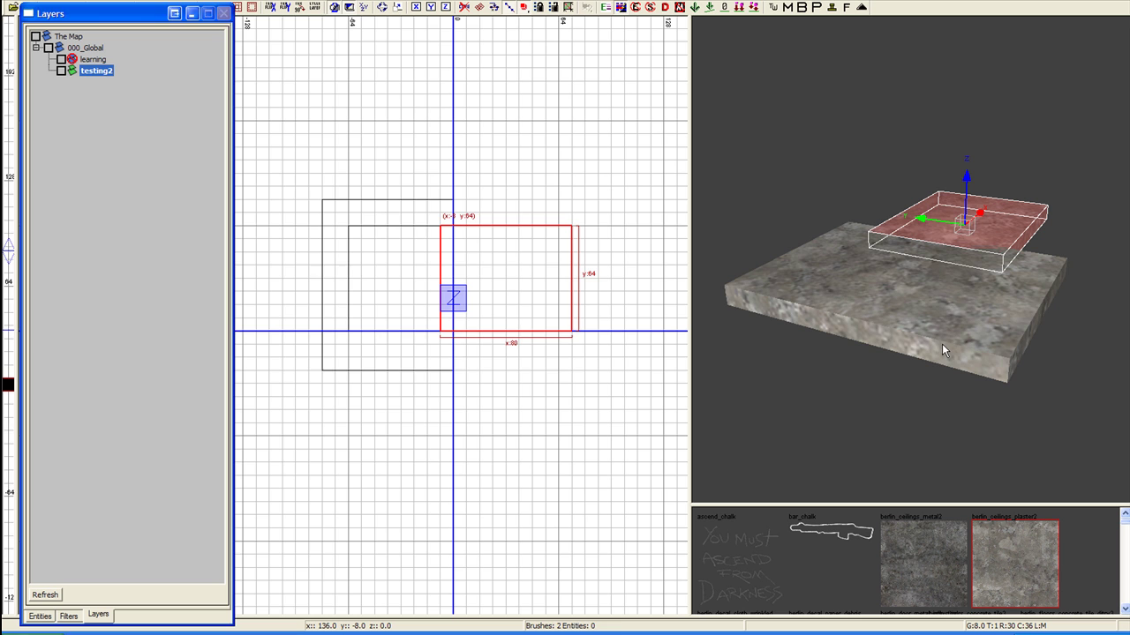
Step: Select all the brushes together, view the layer choices for selecting them in the Layers dialog, and clear the selection
left_click(941, 345, "shift")
right_click(940, 278)
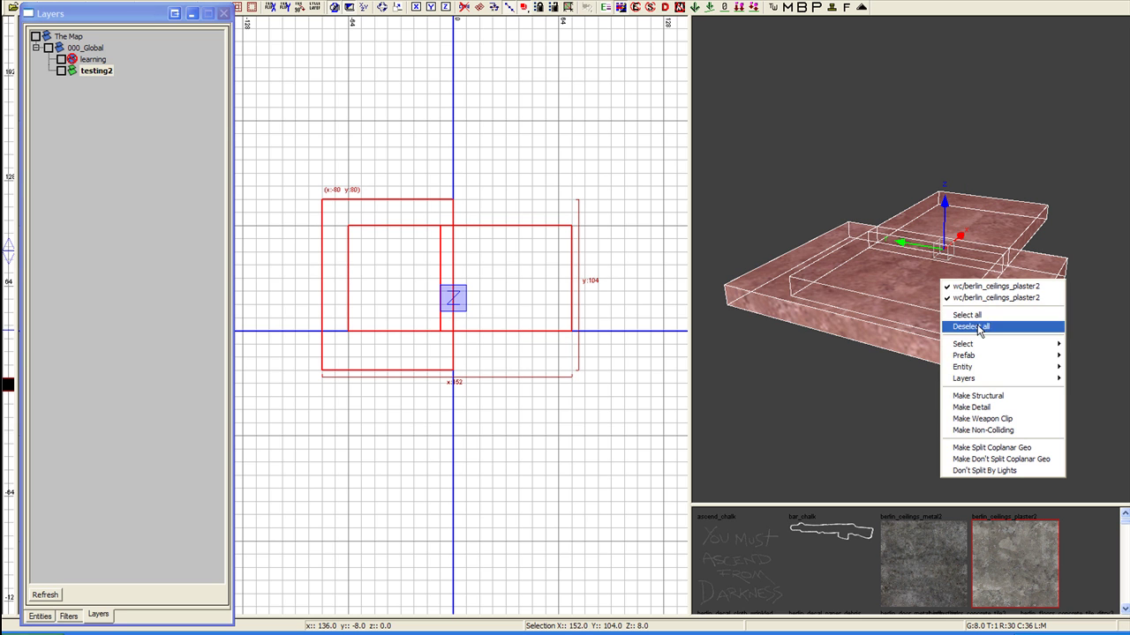
mouse_move(991, 382)
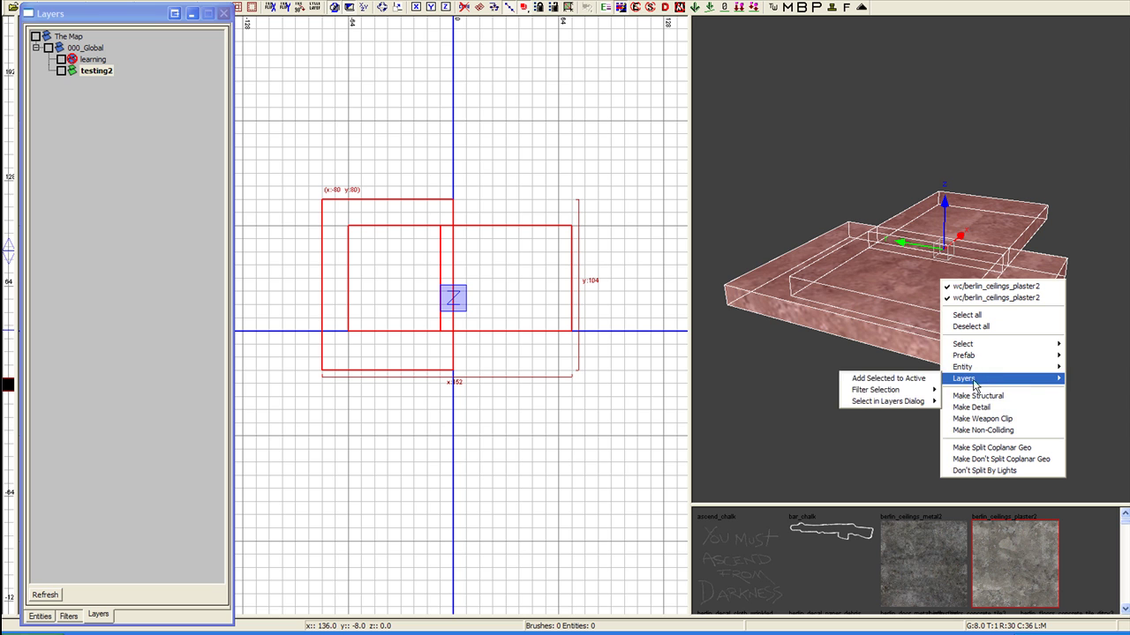
mouse_move(925, 401)
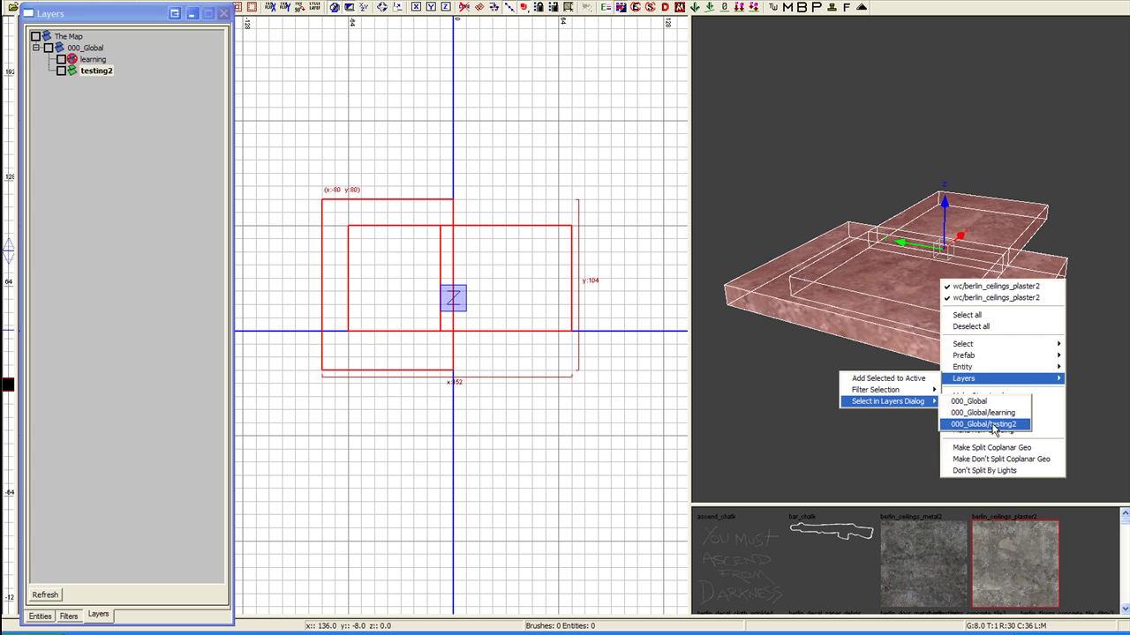
left_click(942, 219)
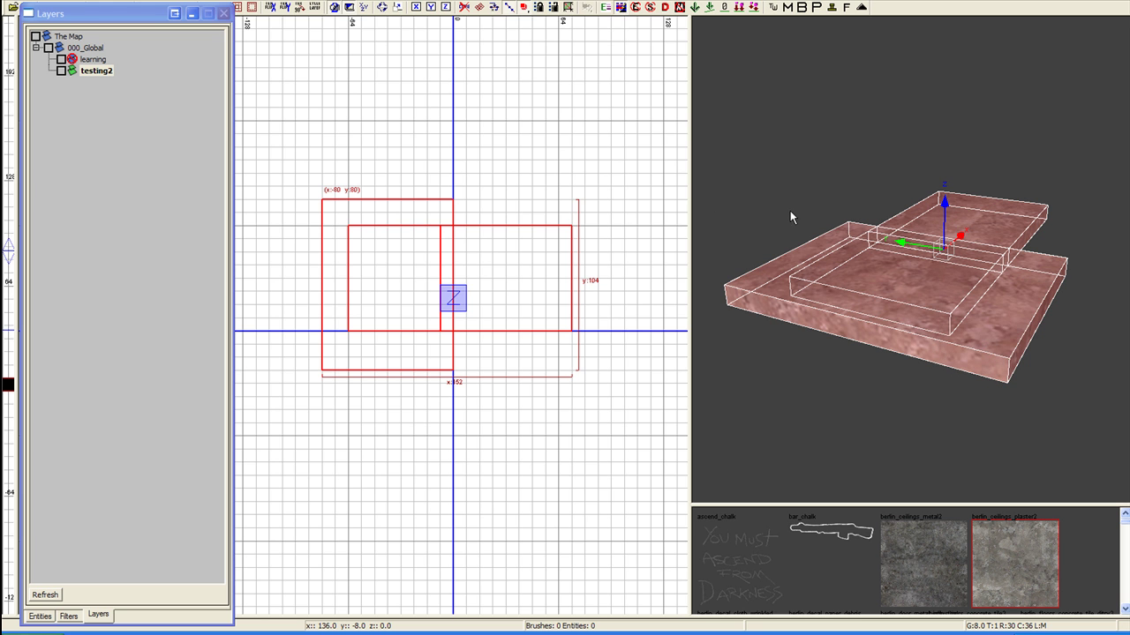
mouse_move(936, 247)
right_mouse_down()
mouse_move(936, 212)
mouse_move(937, 246)
right_mouse_up()
key("Escape")
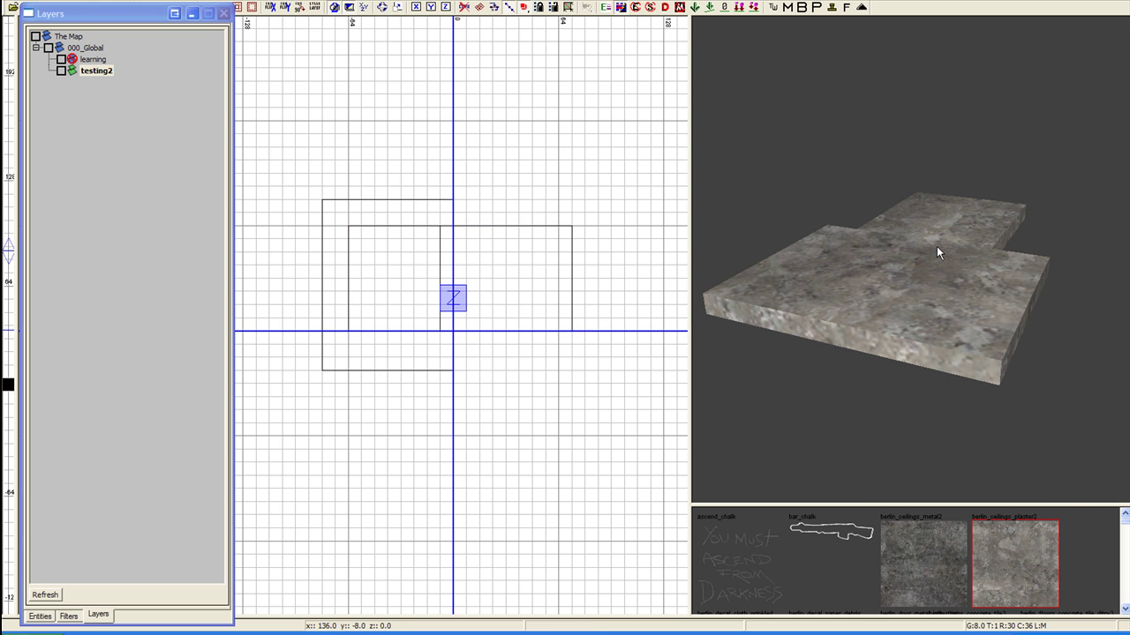
Step: Hide the learning, testing2 and 000_Global layers, toggling their visibility and leaving all three hidden
left_click(61, 59)
left_click(62, 71)
left_click(48, 49)
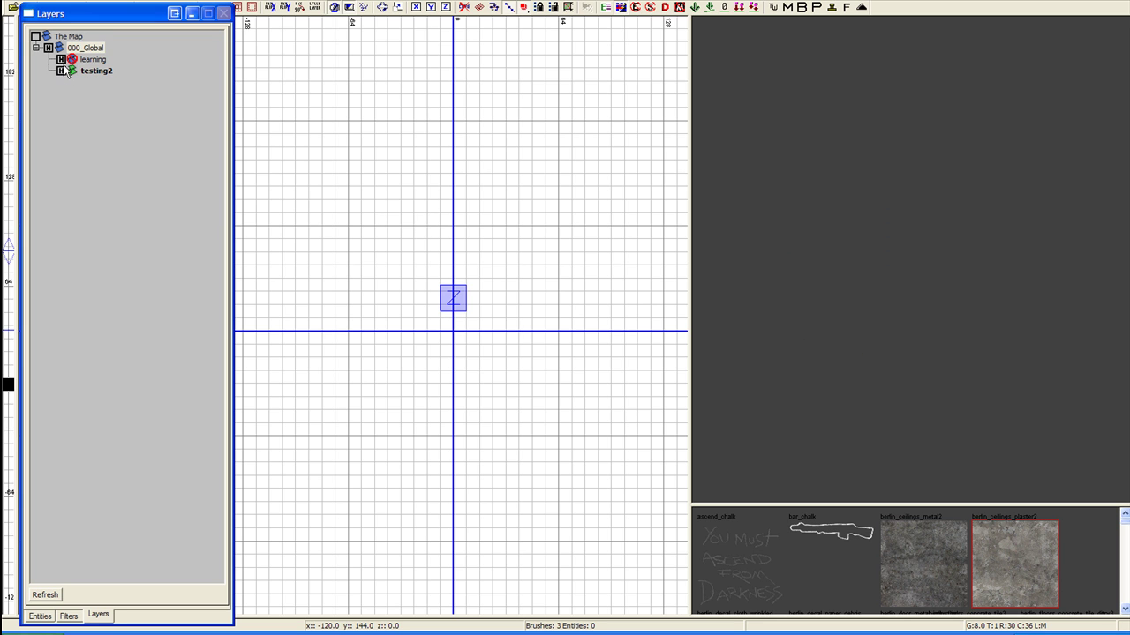
left_click(84, 49)
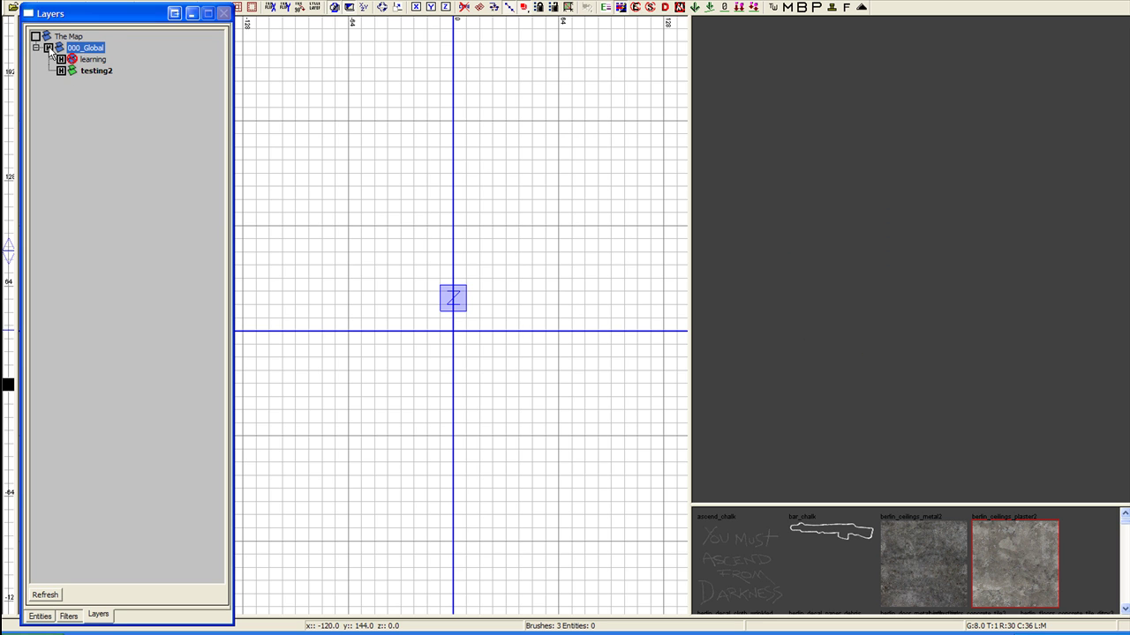
double_click(48, 48)
left_click(48, 48)
left_click(49, 48)
double_click(49, 47)
left_click(60, 58)
left_click(60, 60)
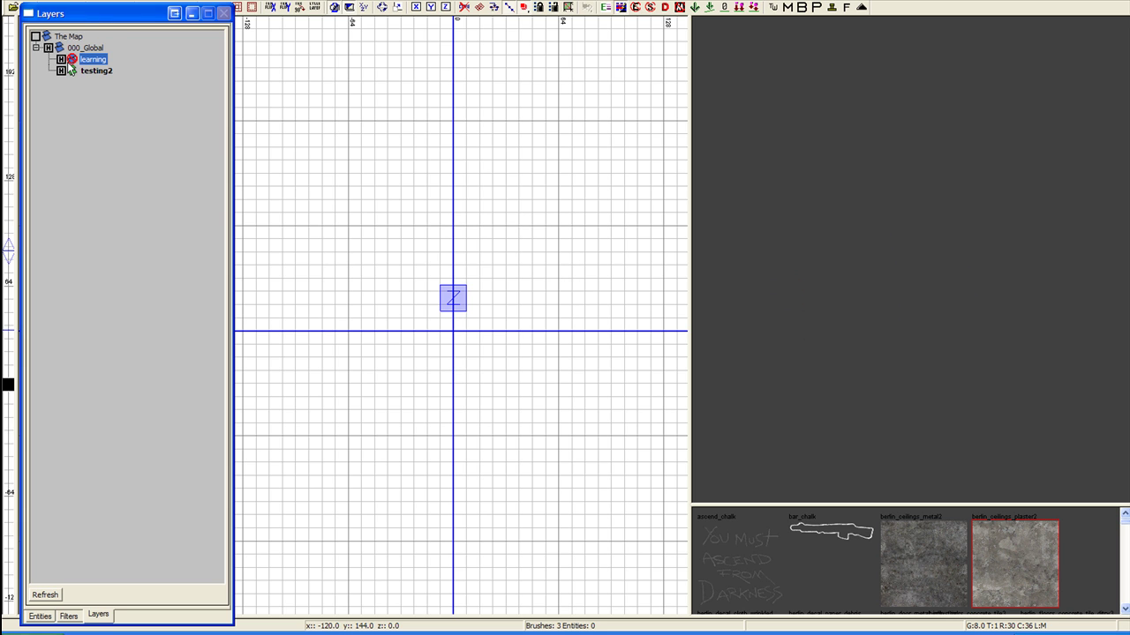
Step: Freeze the hidden learning layer and inspect its brush in the 3D view
right_click(93, 59)
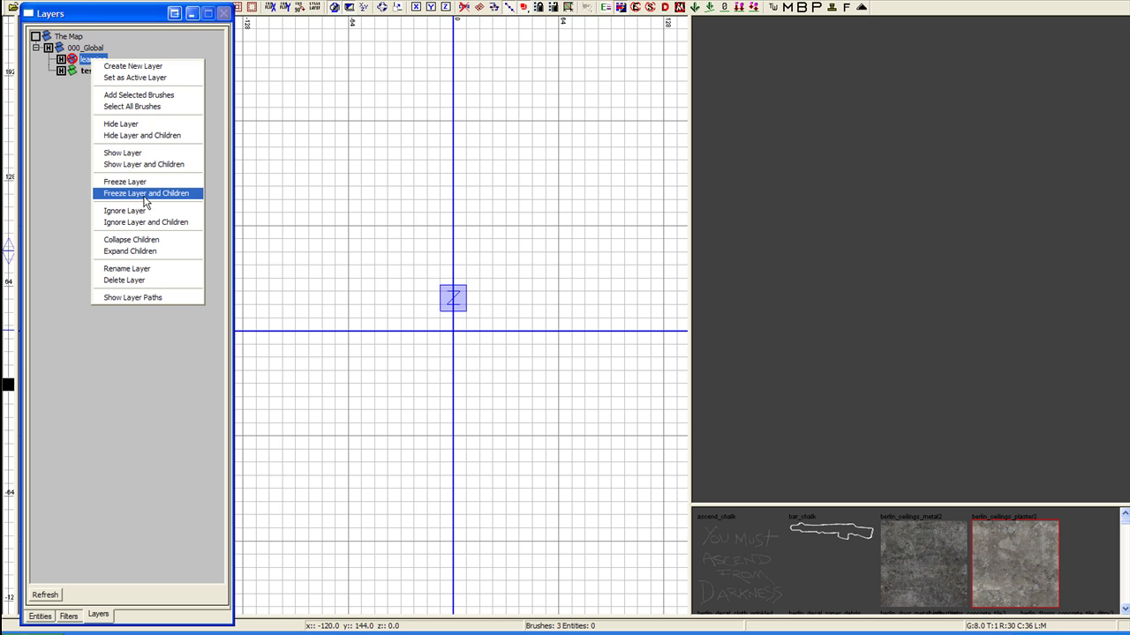
left_click(84, 58)
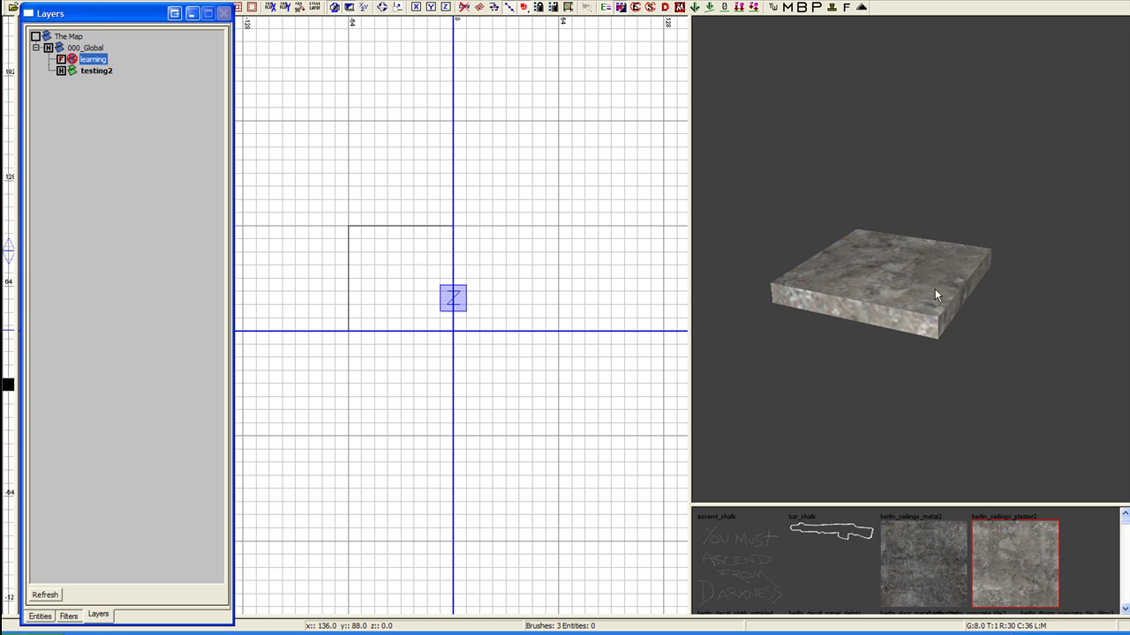
right_click_drag(934, 289, 881, 244)
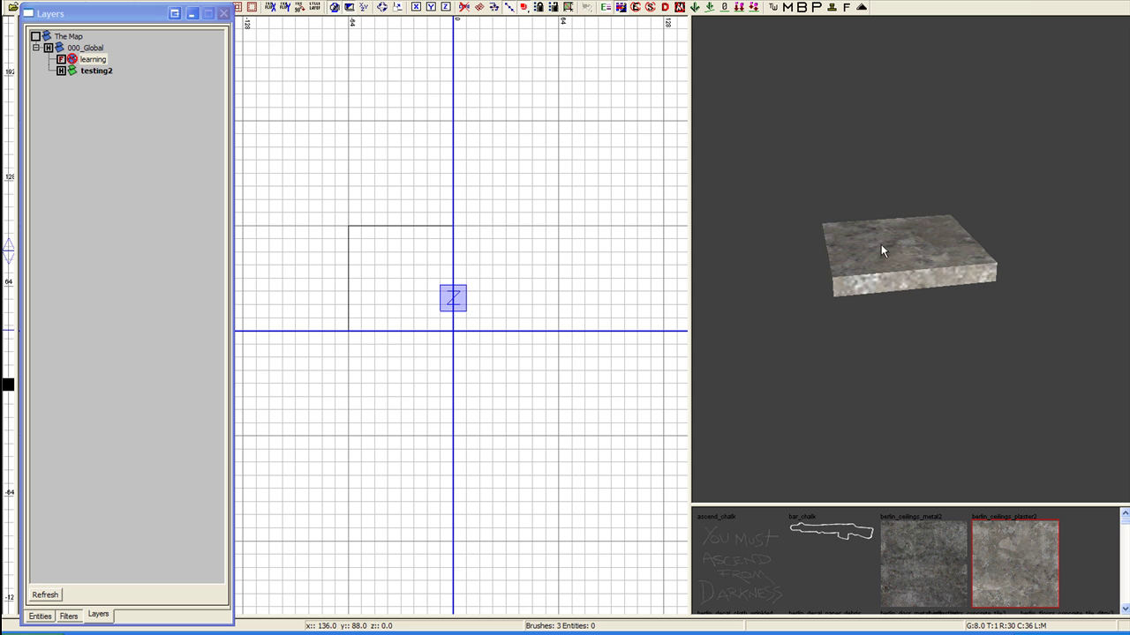
right_click(946, 234)
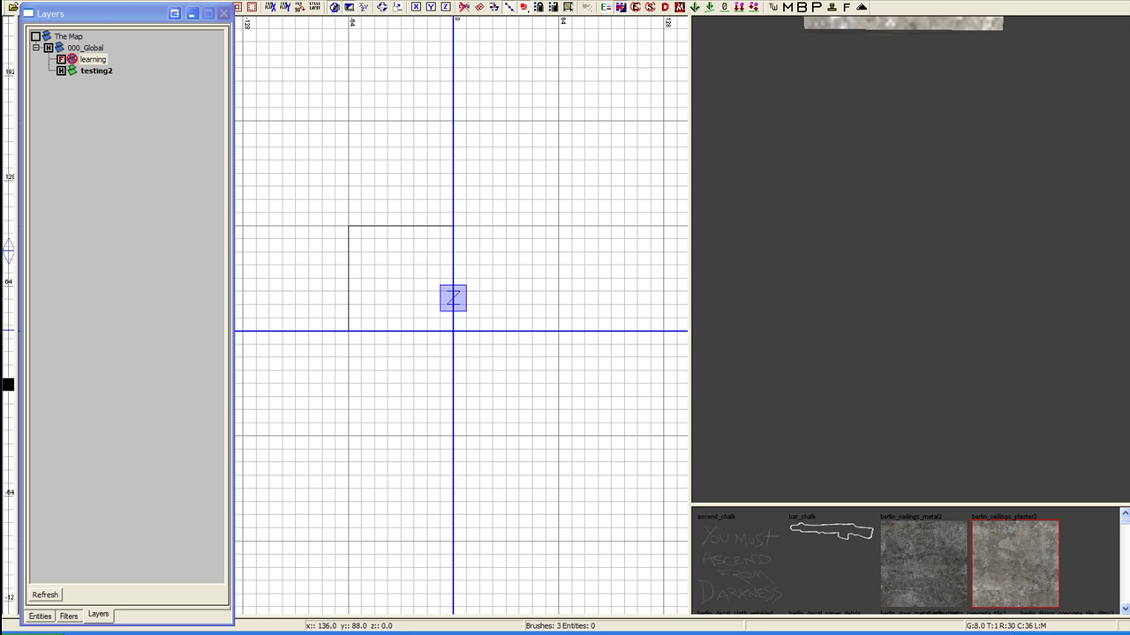
mouse_move(946, 235)
right_mouse_down()
mouse_move(918, 168)
mouse_move(946, 243)
right_mouse_up()
right_click(941, 217)
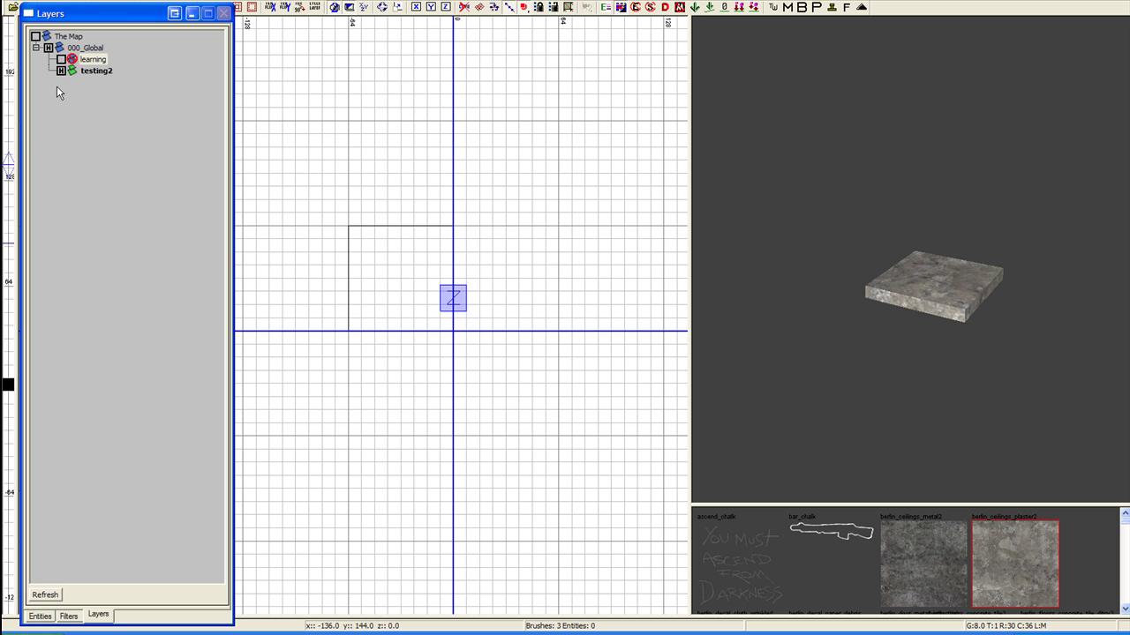
Step: Show the testing2 and 000_Global layers again
left_click(61, 71)
left_click(50, 49)
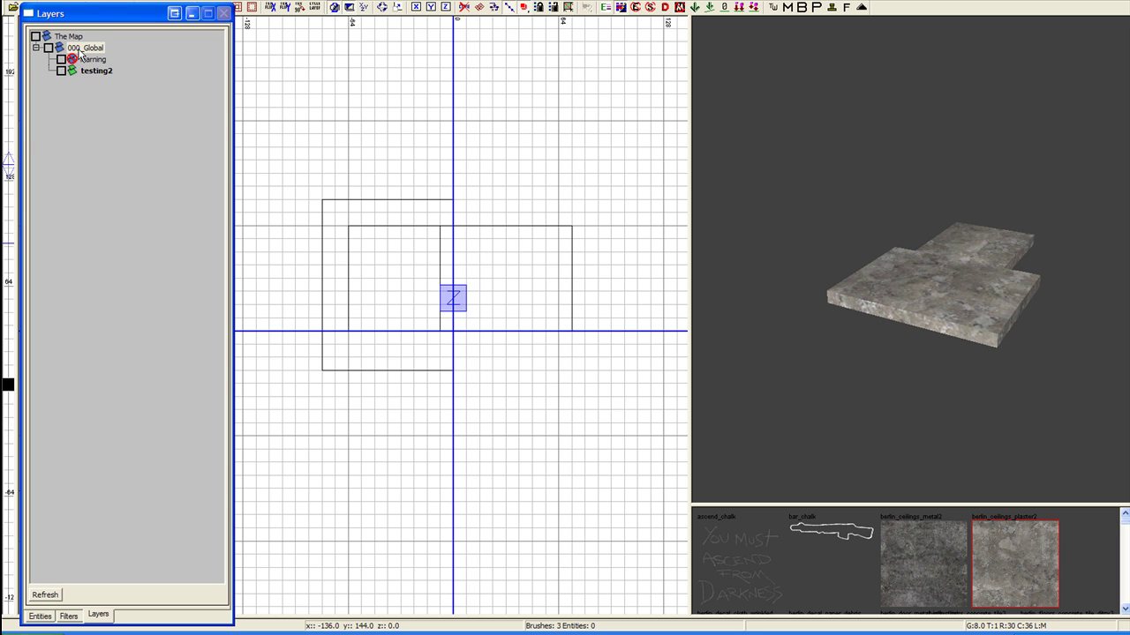
Step: Create a new layer named learning2 under 000_Global
right_click(90, 51)
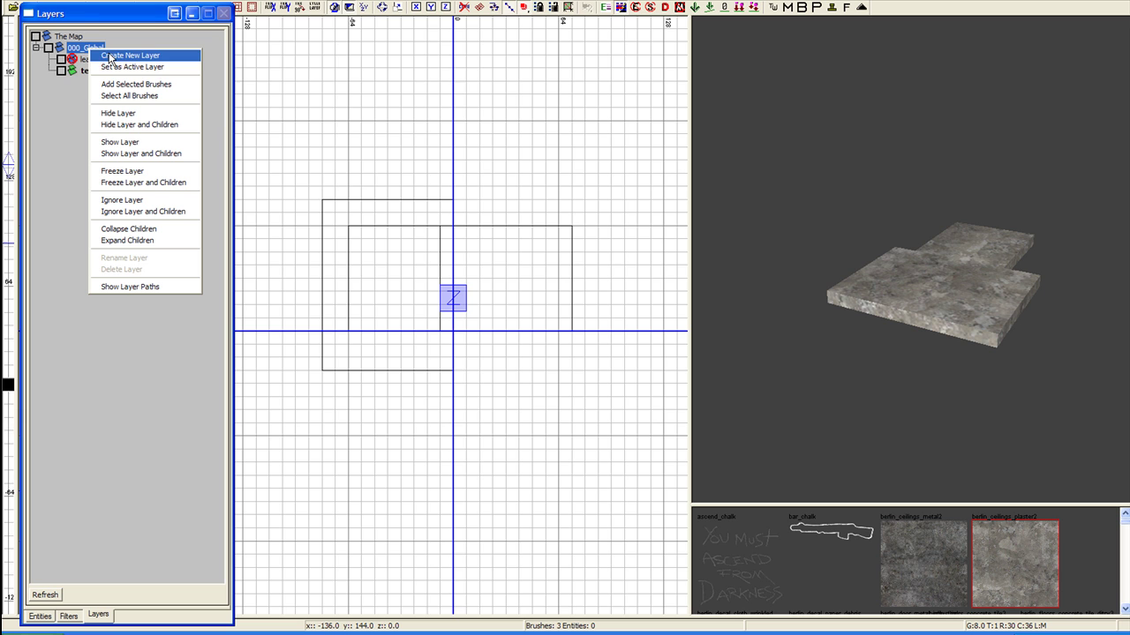
left_click(124, 56)
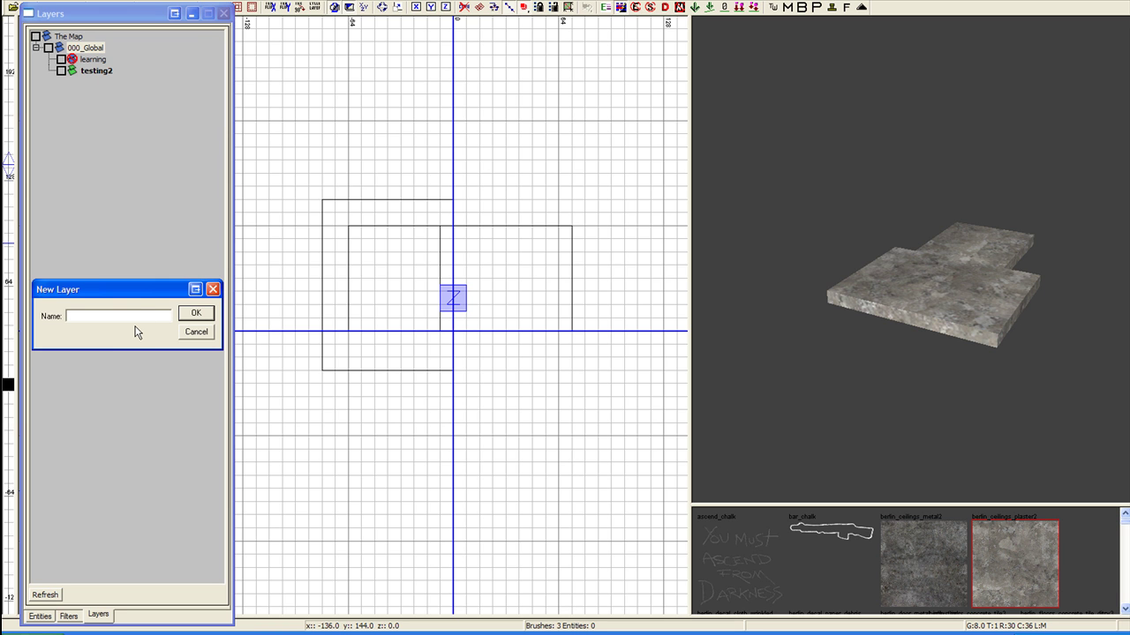
type("learning2")
key("Return")
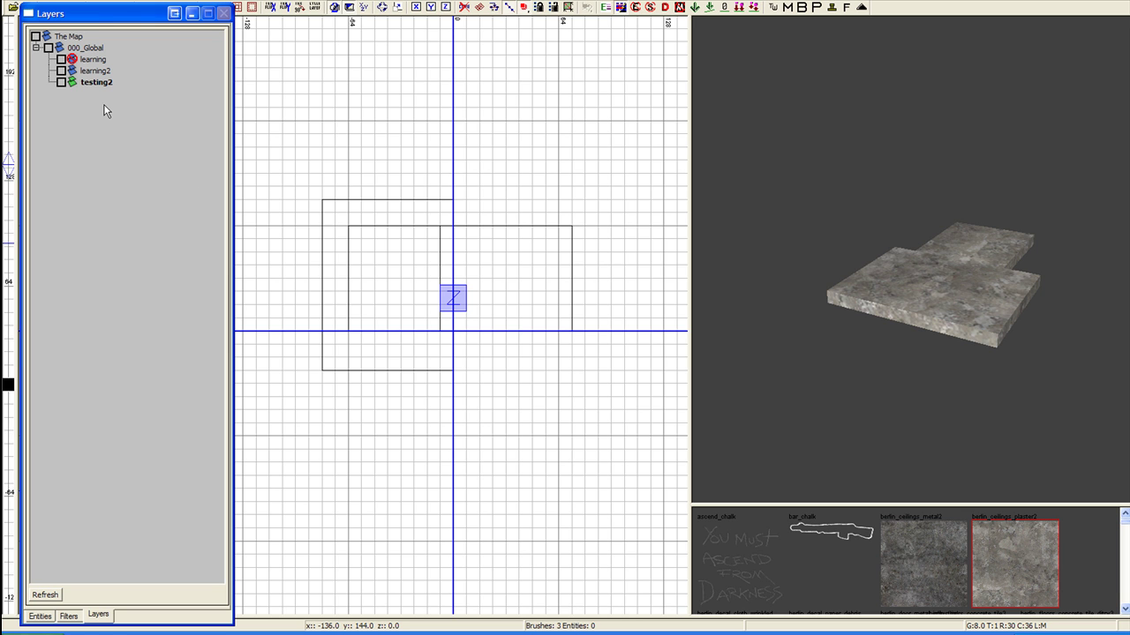
Step: Nest the learning2 layer under learning, and collapse and expand the learning branch
left_click(95, 72)
left_click_drag(93, 59, 93, 59)
left_click(49, 60)
left_click(50, 60)
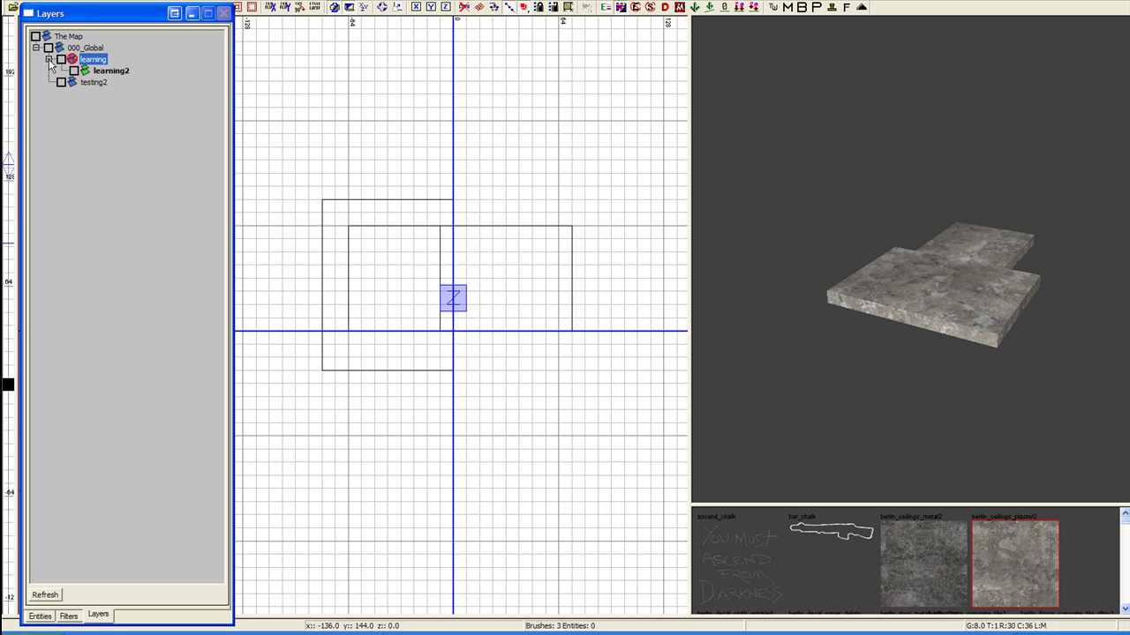
Step: Shift the Layers dialog slightly and apply Show Layer Paths from the learning layer's options
mouse_move(131, 12)
left_mouse_down()
mouse_move(392, 14)
mouse_move(271, 23)
mouse_move(122, 10)
left_mouse_up()
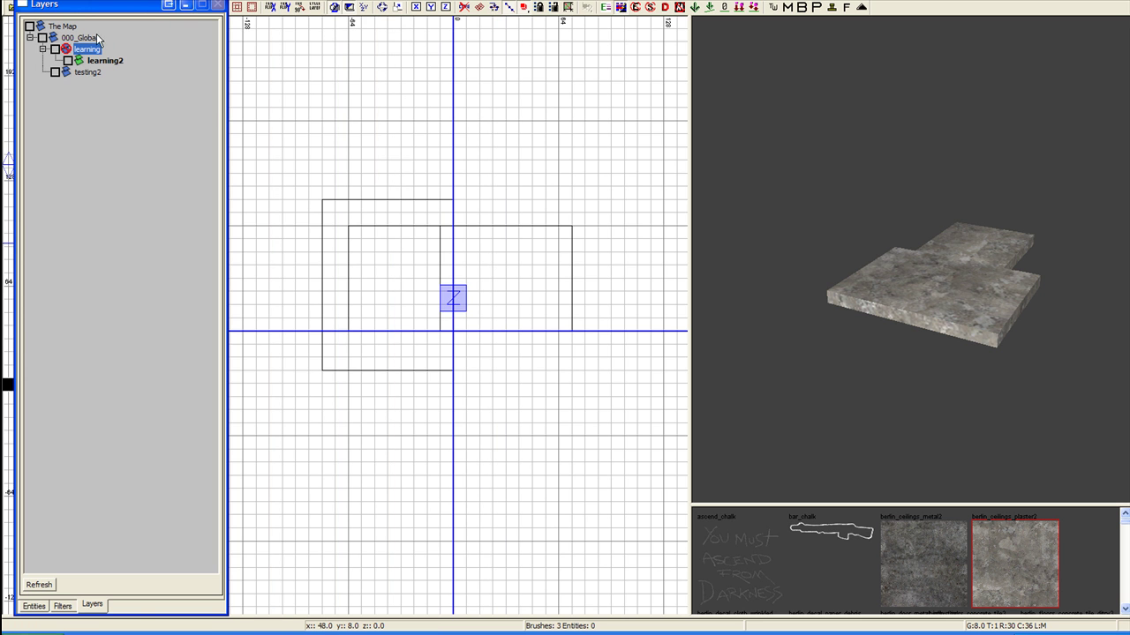
right_click(88, 53)
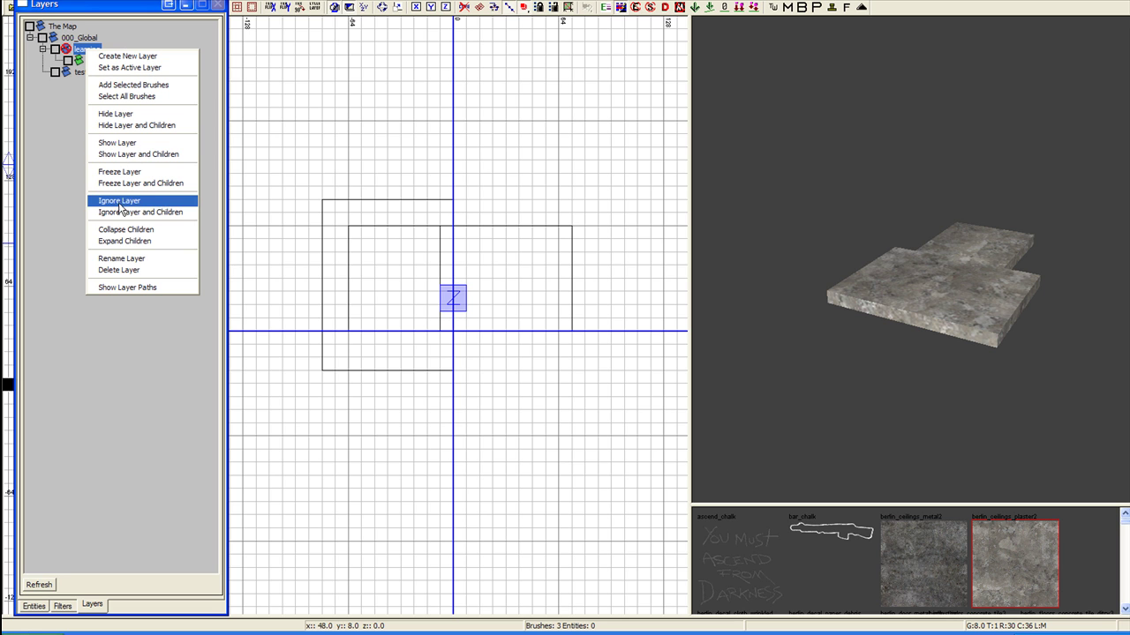
left_click(138, 289)
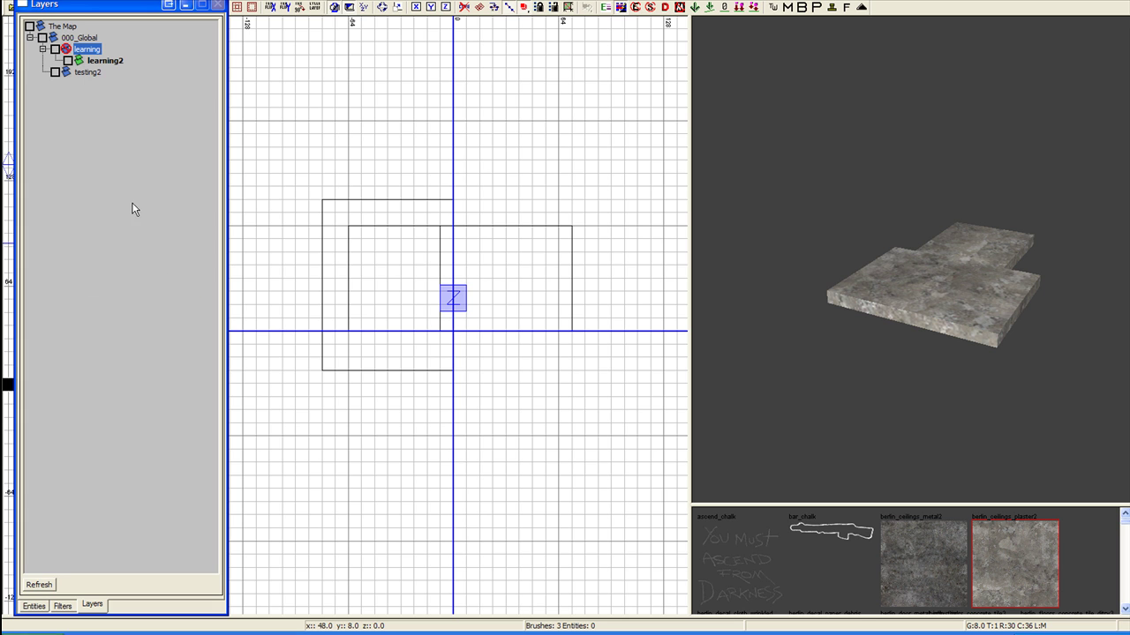
double_click(87, 50)
double_click(86, 51)
right_click(86, 51)
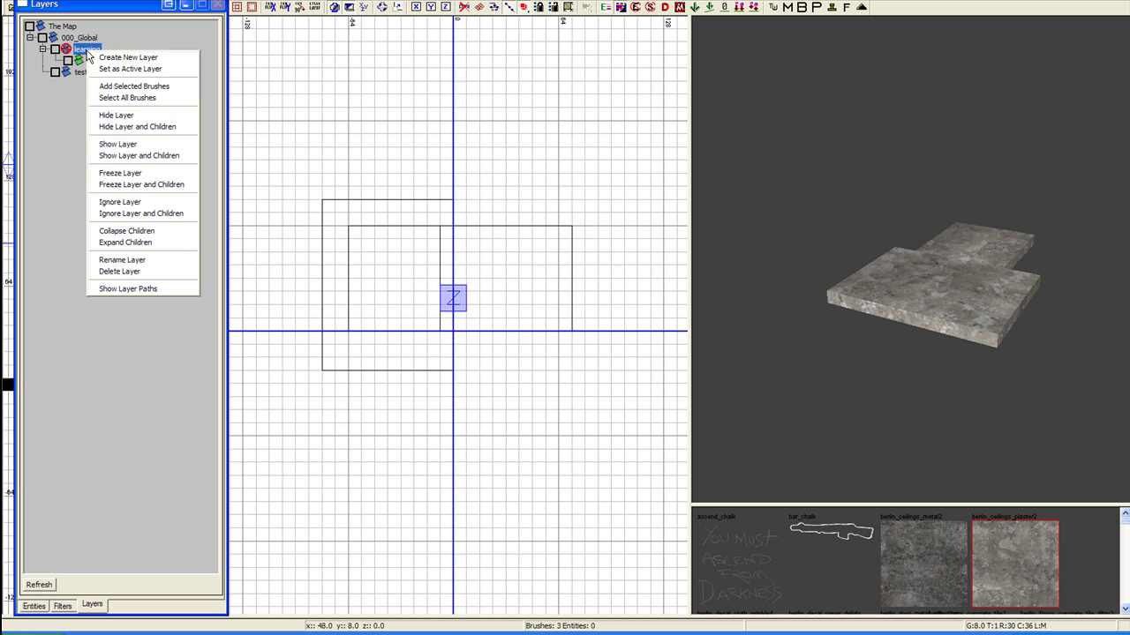
left_click(119, 261)
left_click(109, 303)
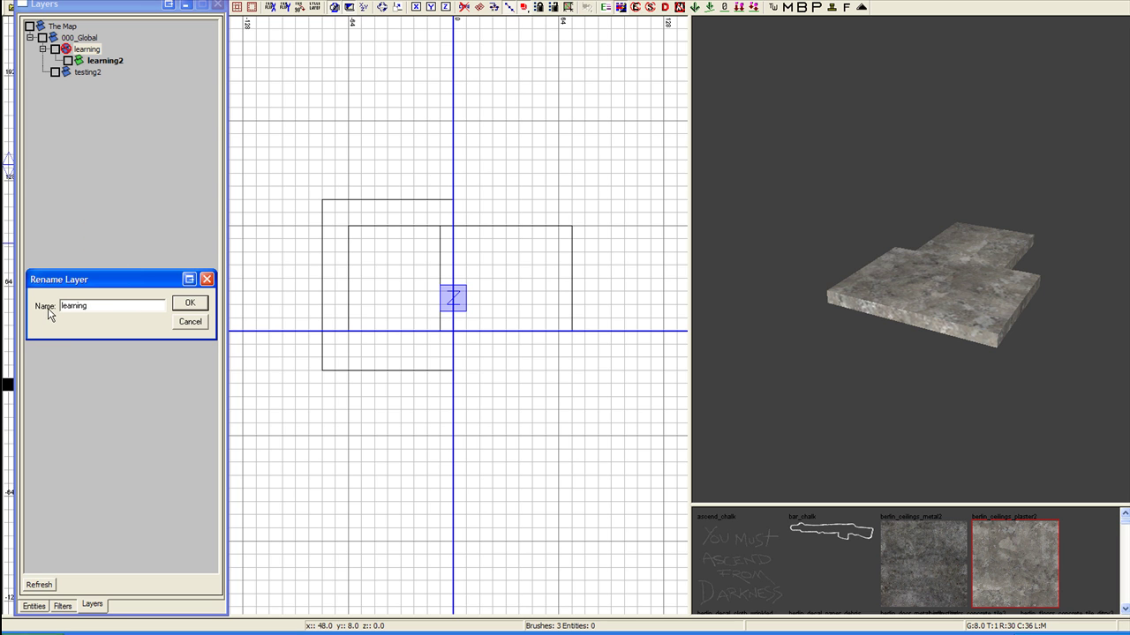
left_click(187, 322)
right_click(86, 80)
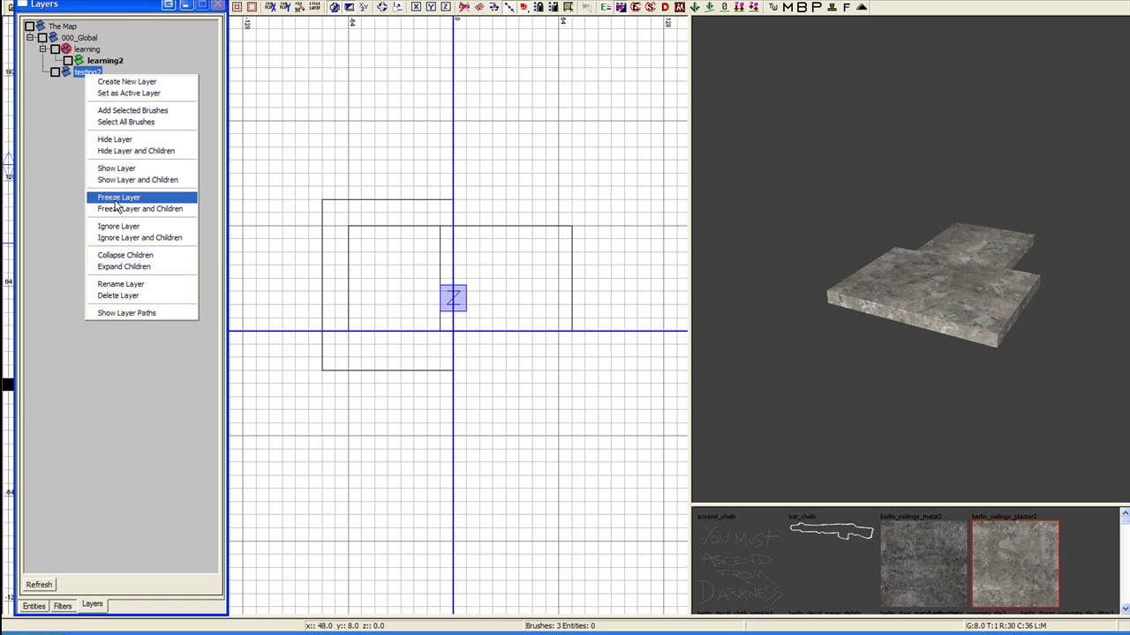
left_click(137, 303)
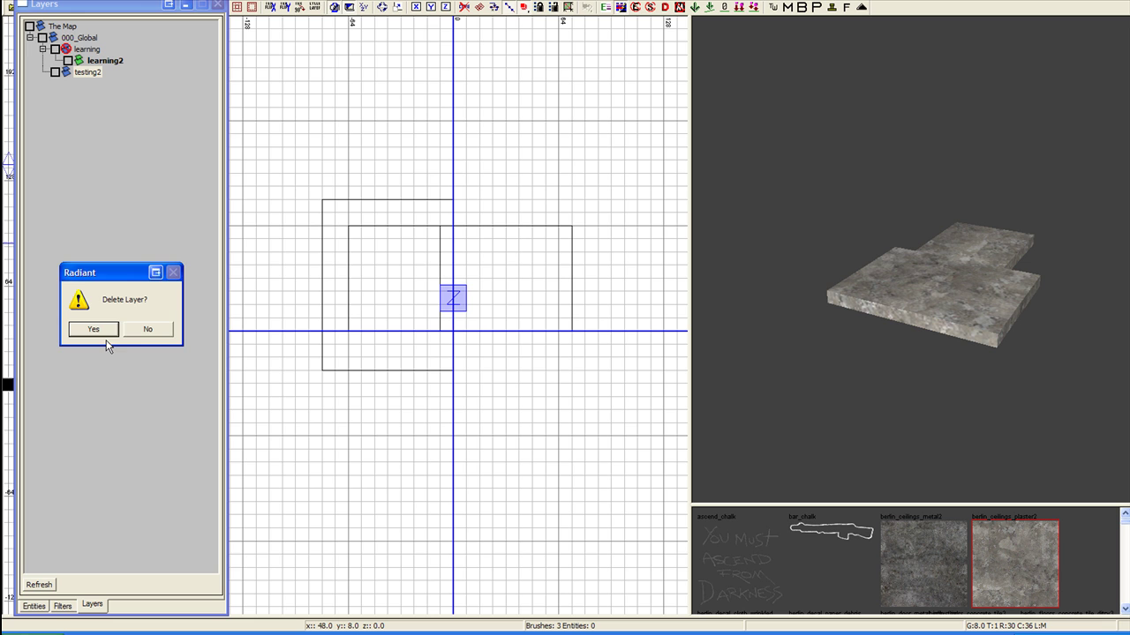
left_click(147, 329)
Step: Rename the testing2 layer as learning3
right_click(87, 72)
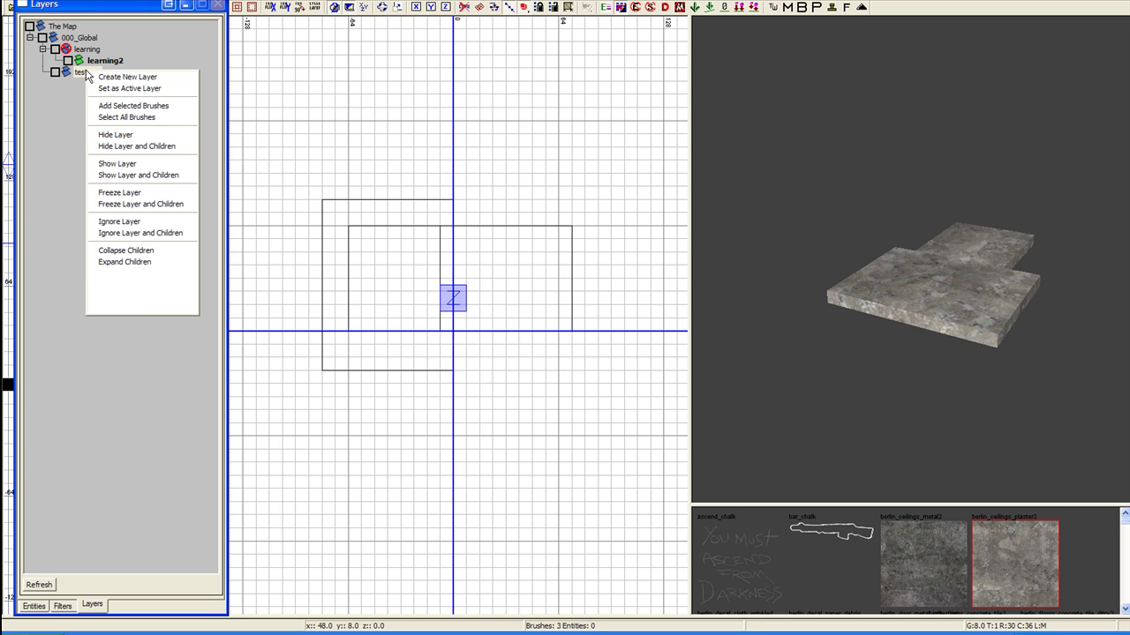
left_click(120, 279)
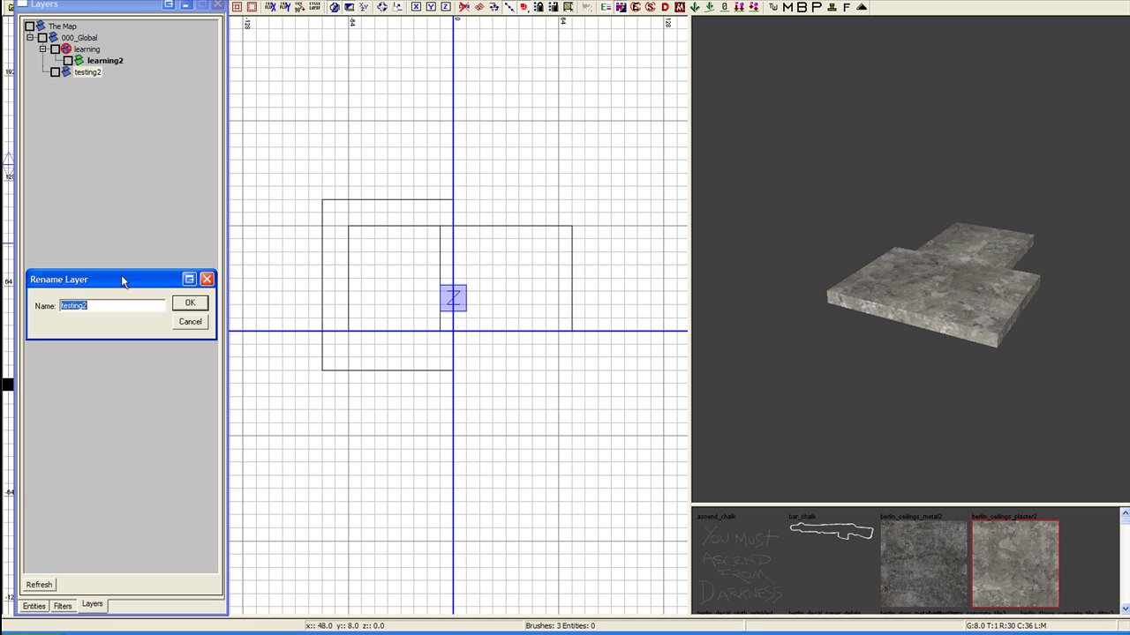
type("learning3")
key("Return")
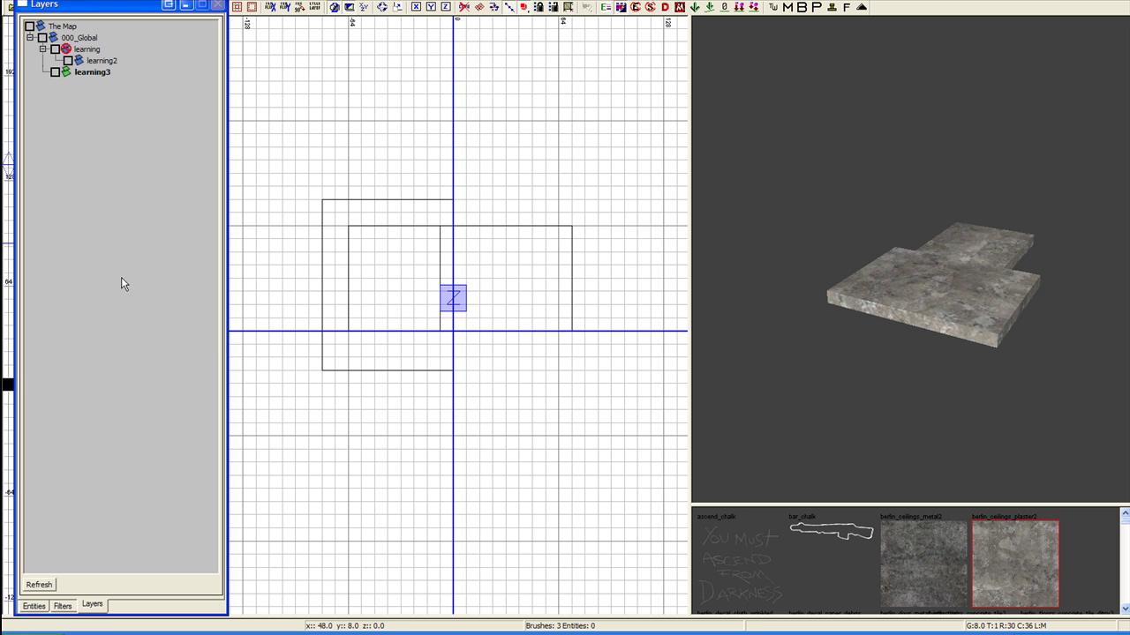
Step: Select all the brushes in the 3D view, add them to the learning3 layer, and clear the selection
right_click_drag(936, 224, 936, 224)
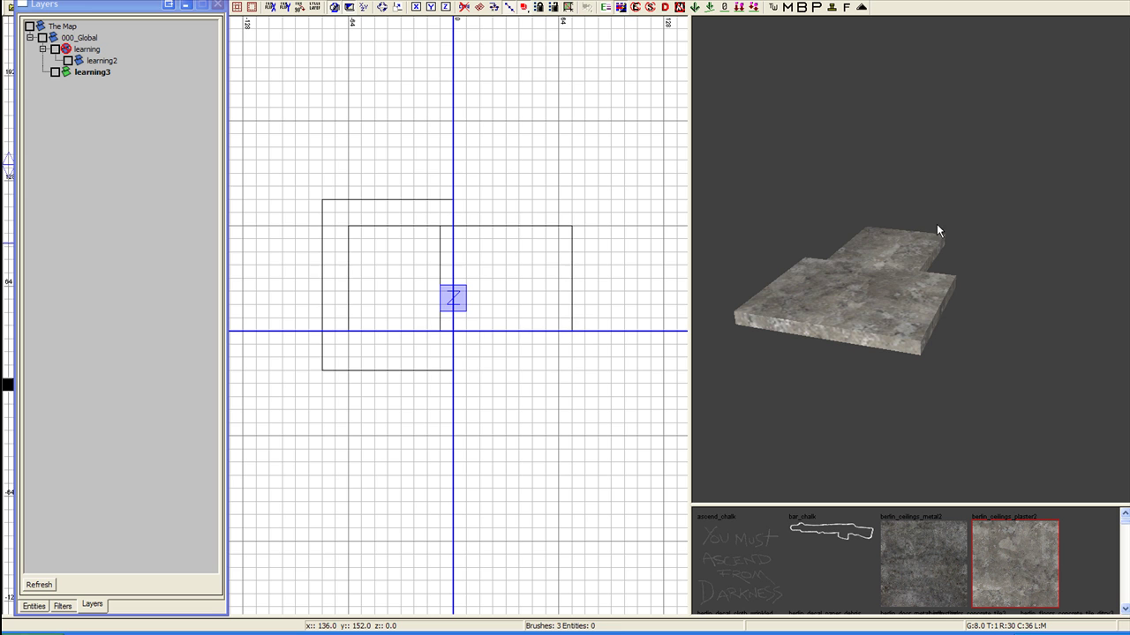
left_click_drag(895, 236, 775, 323, "shift")
right_click(90, 75)
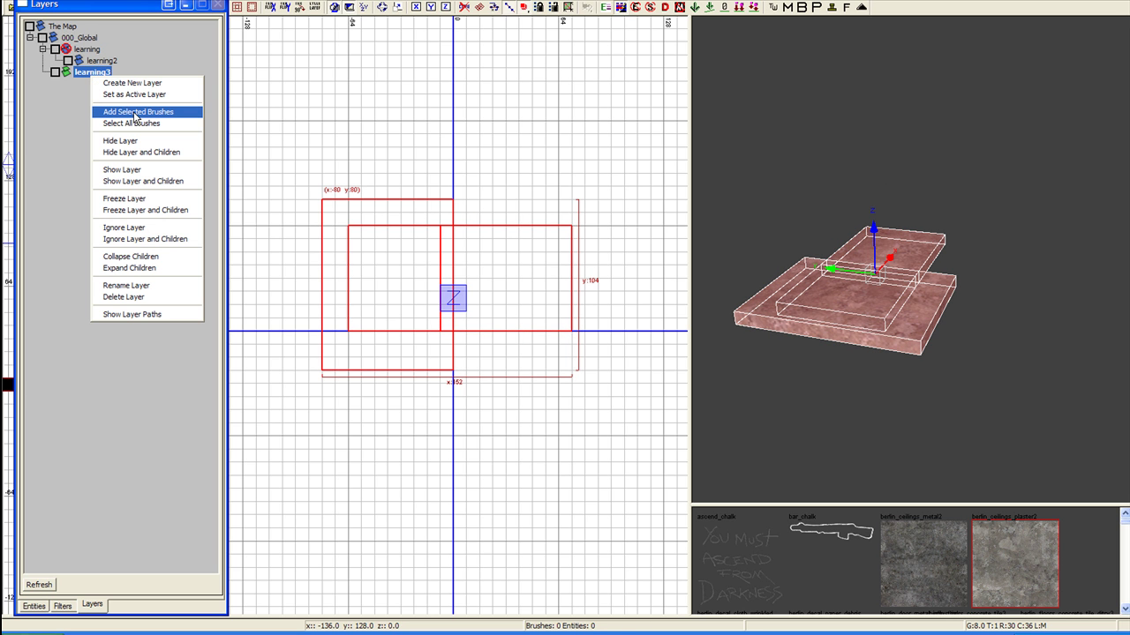
left_click(134, 112)
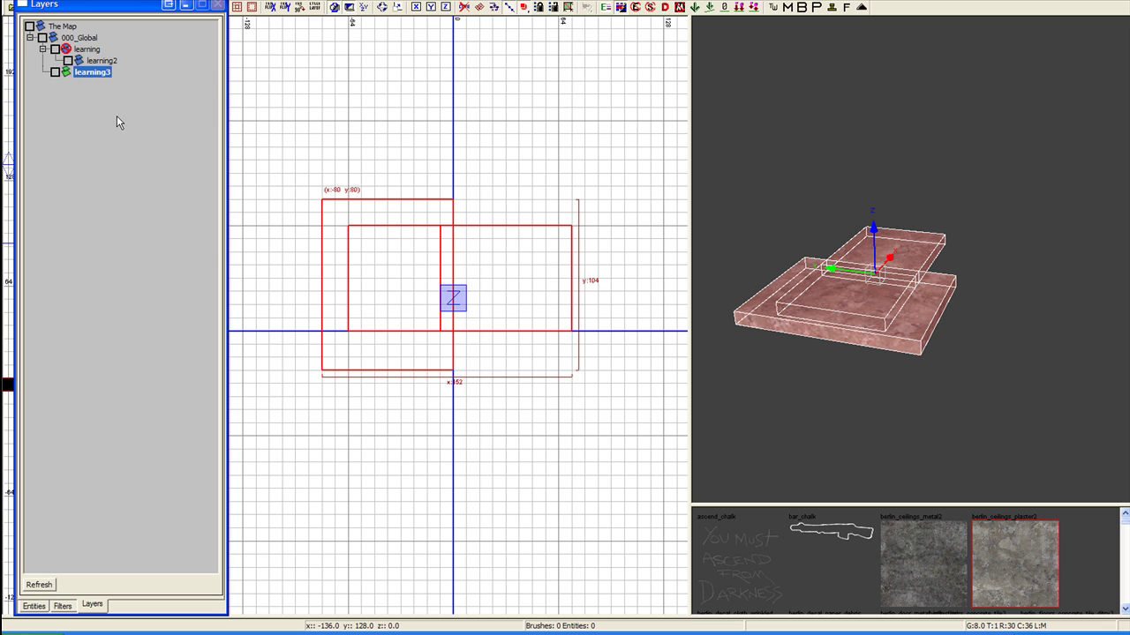
key("Escape")
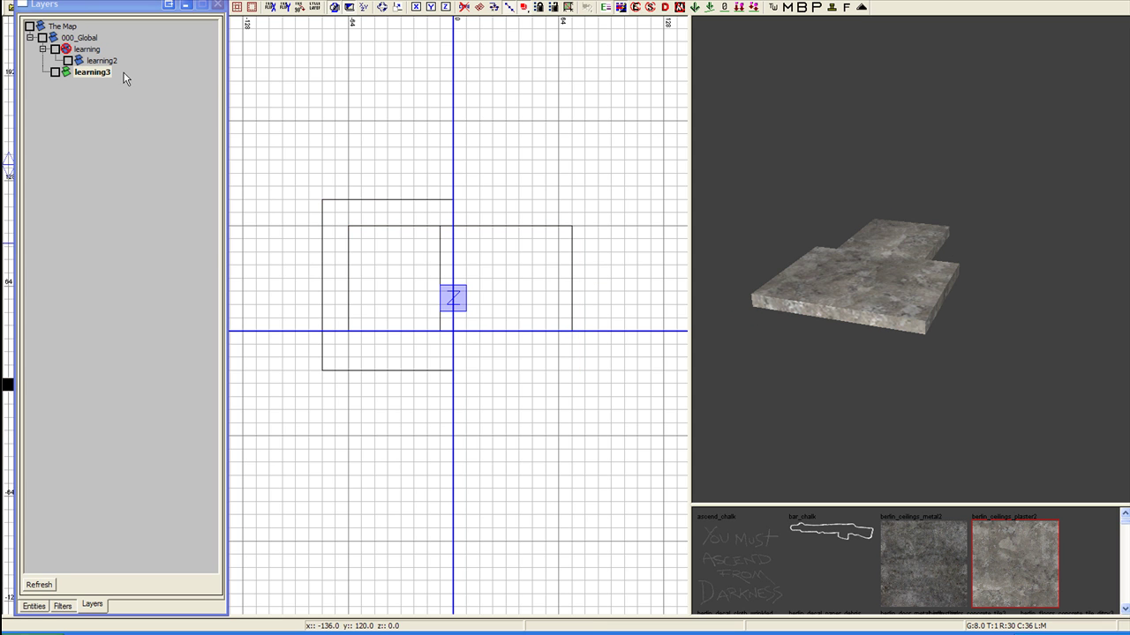
Step: Delete the learning3 layer and confirm the deletion
right_click(104, 74)
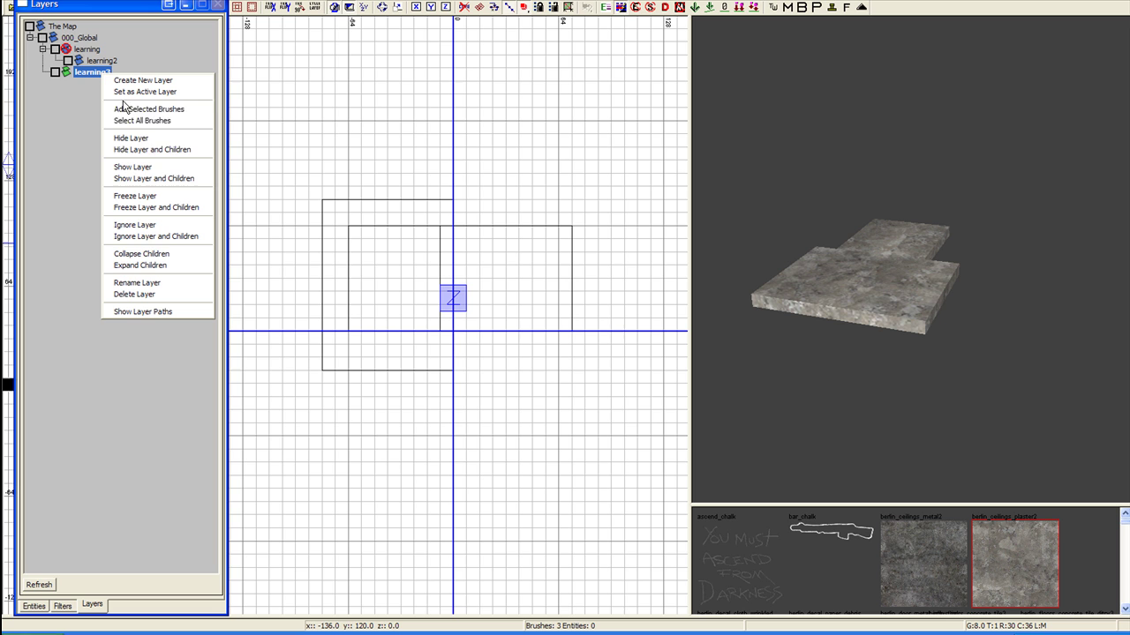
left_click(146, 295)
left_click(95, 328)
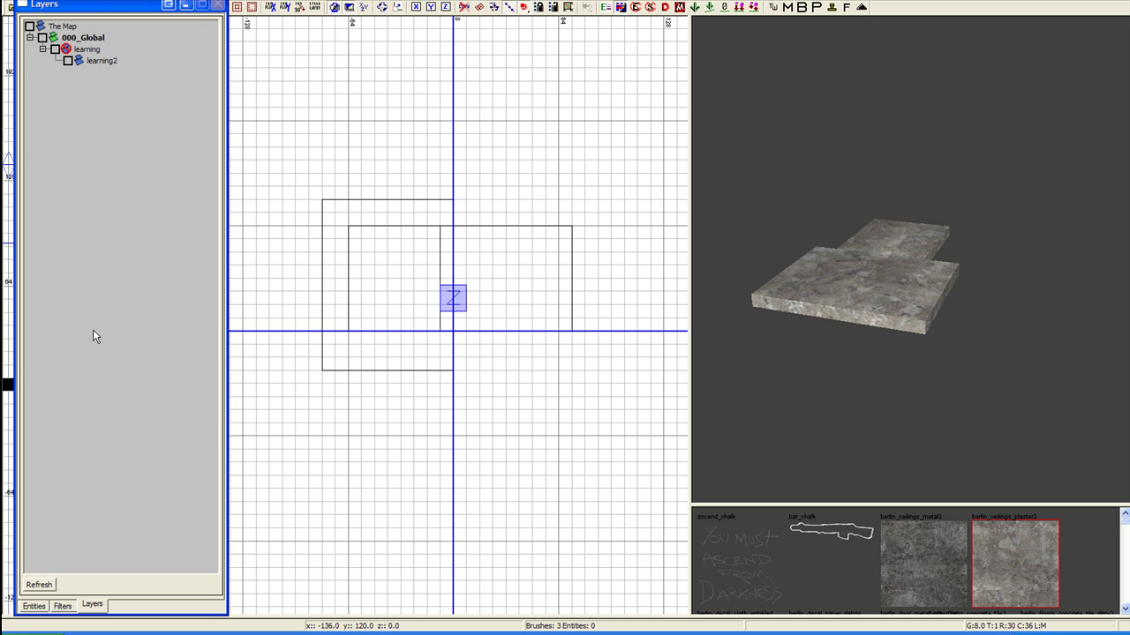
Step: Invert the empty selection to select all the brushes in the map
right_click_drag(804, 346, 926, 298)
key("i")
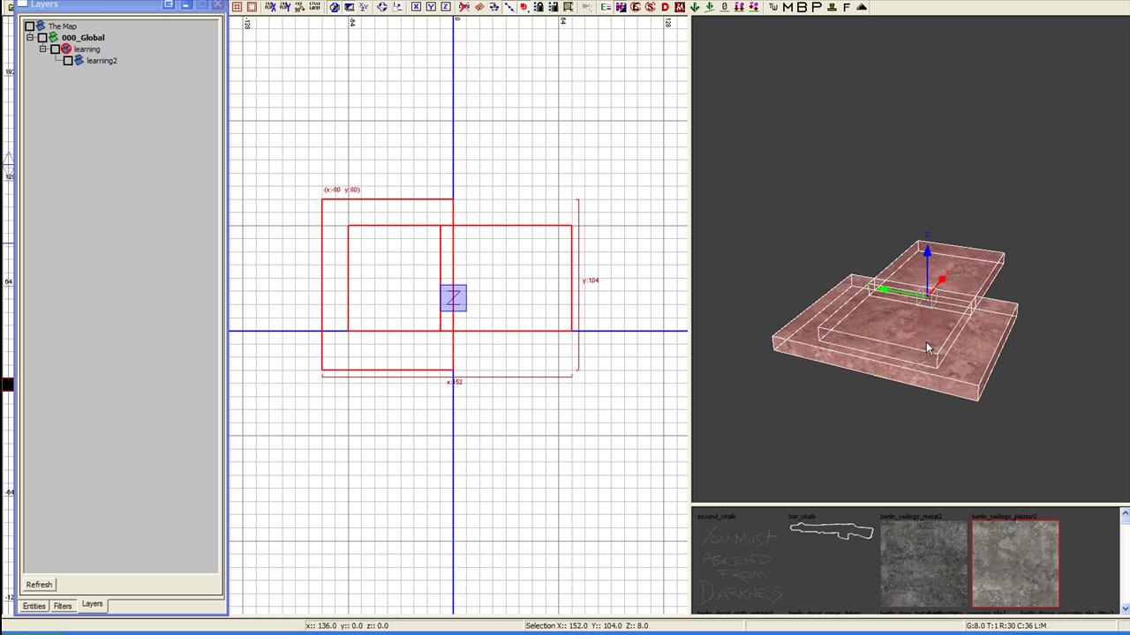
Step: Check the layer options for the selected brushes to see which layer holds them, and undo the last brush resize
right_click(913, 321)
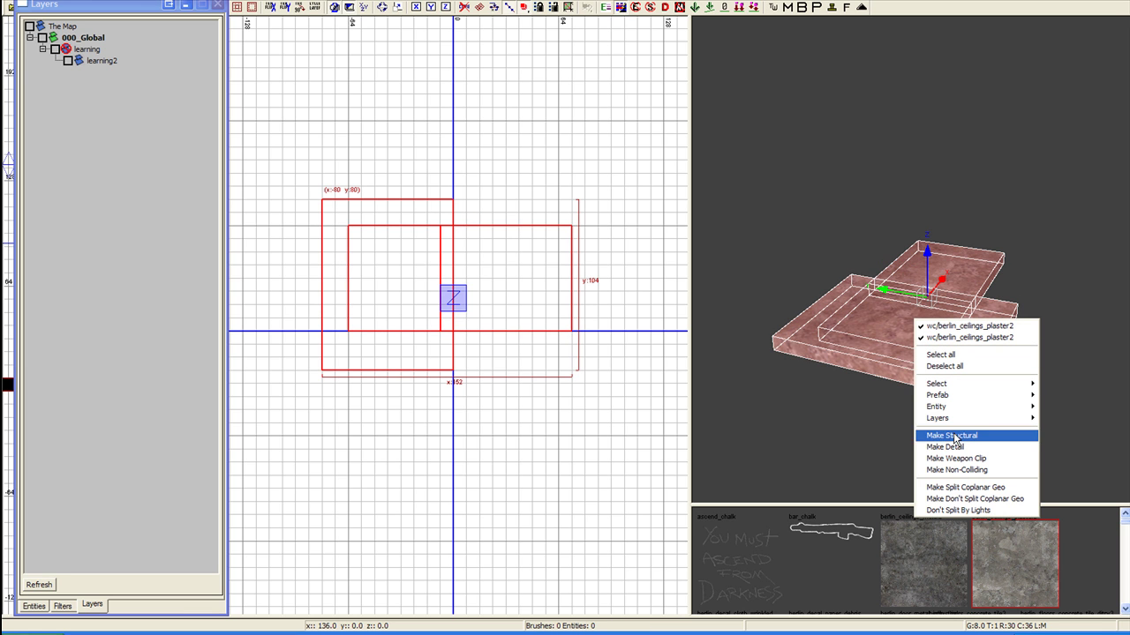
mouse_move(954, 429)
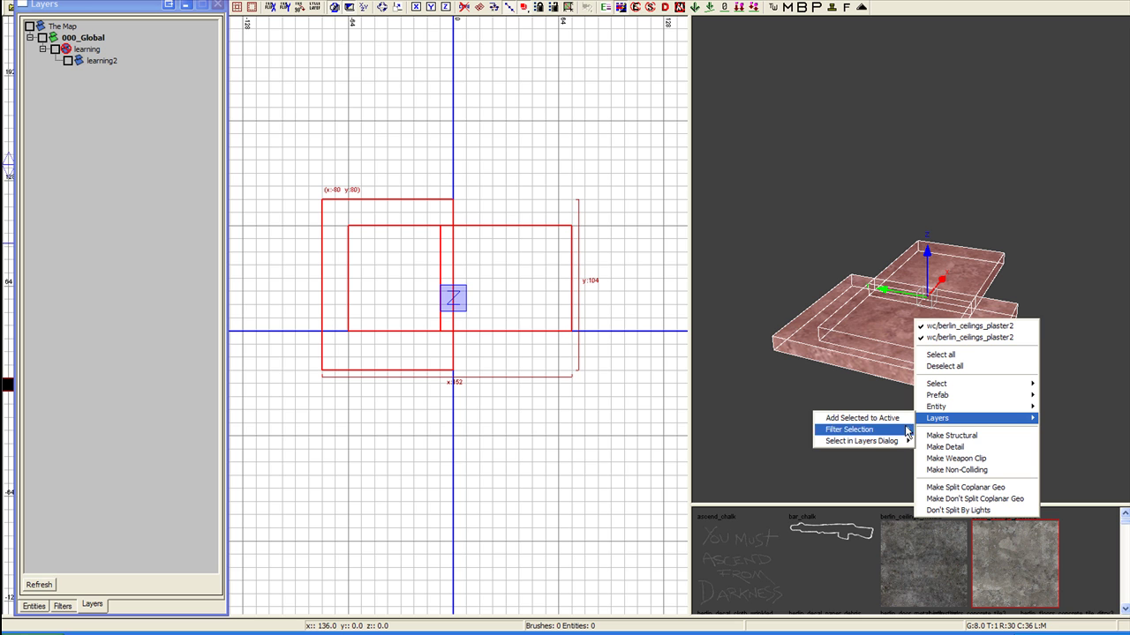
mouse_move(883, 440)
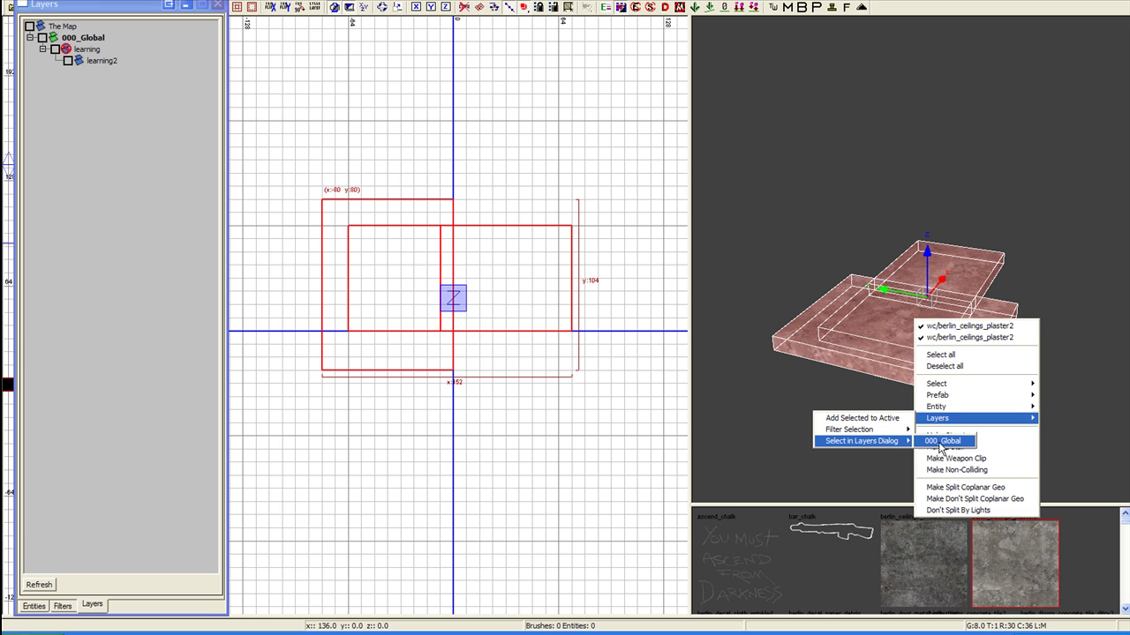
left_click(965, 193)
key("ctrl+z")
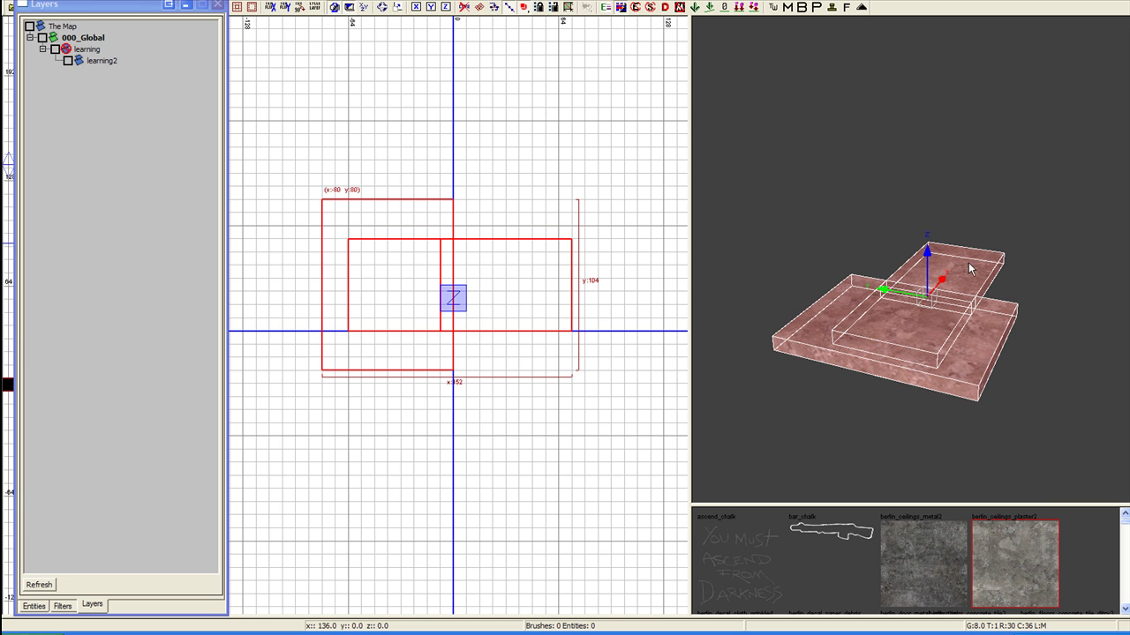
Step: Delete all the selected brushes from the map
right_click_drag(969, 318, 953, 353)
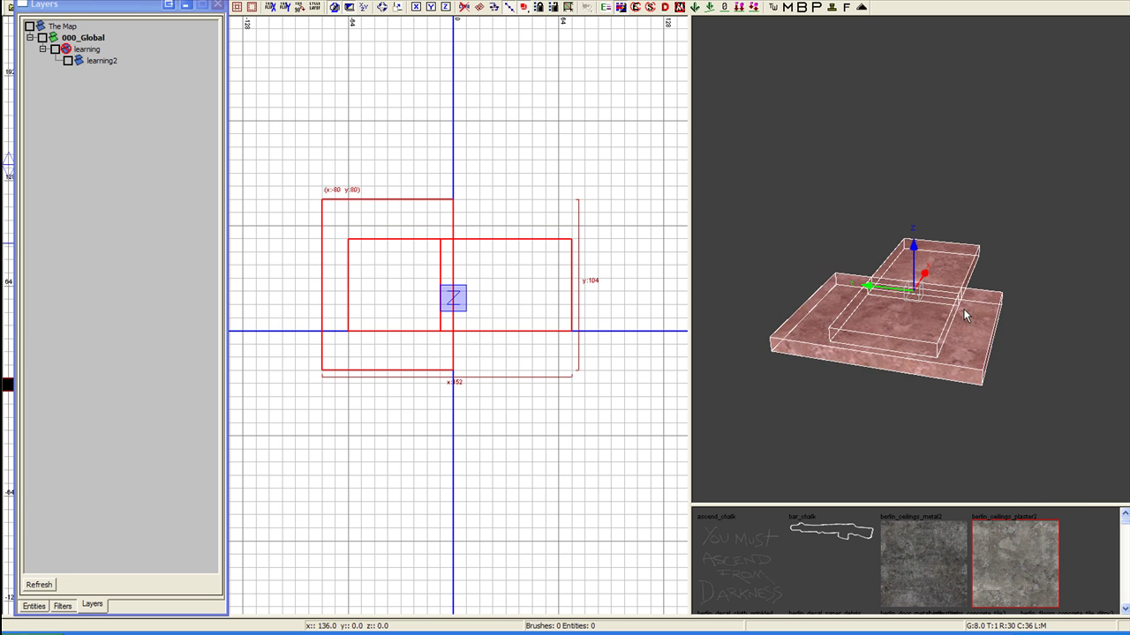
key("BackSpace")
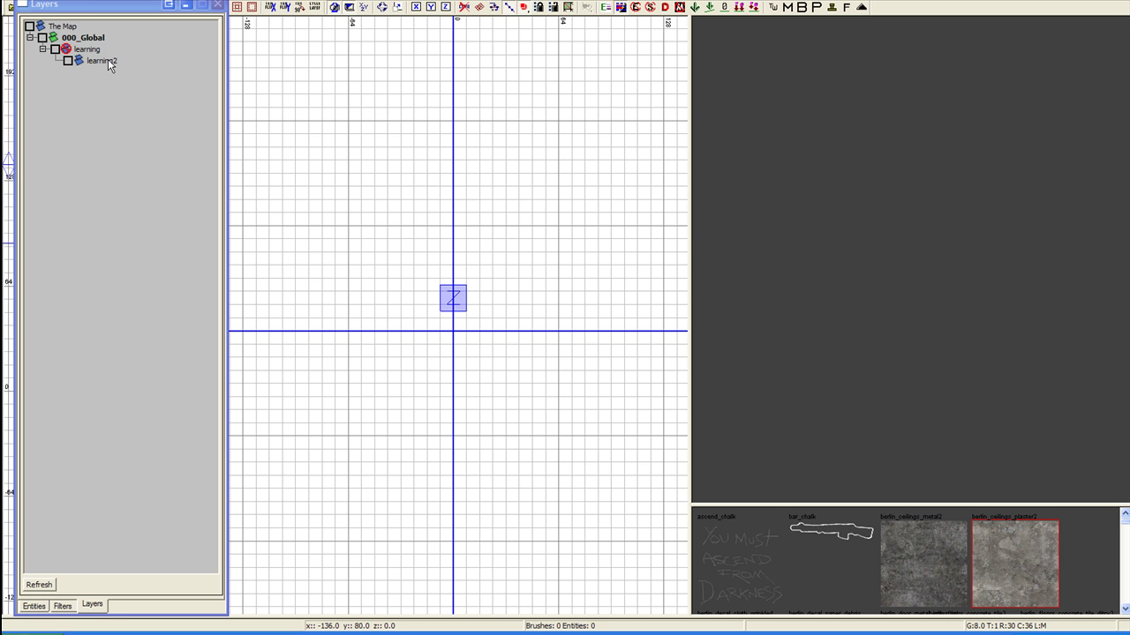
right_click_drag(411, 277, 351, 260)
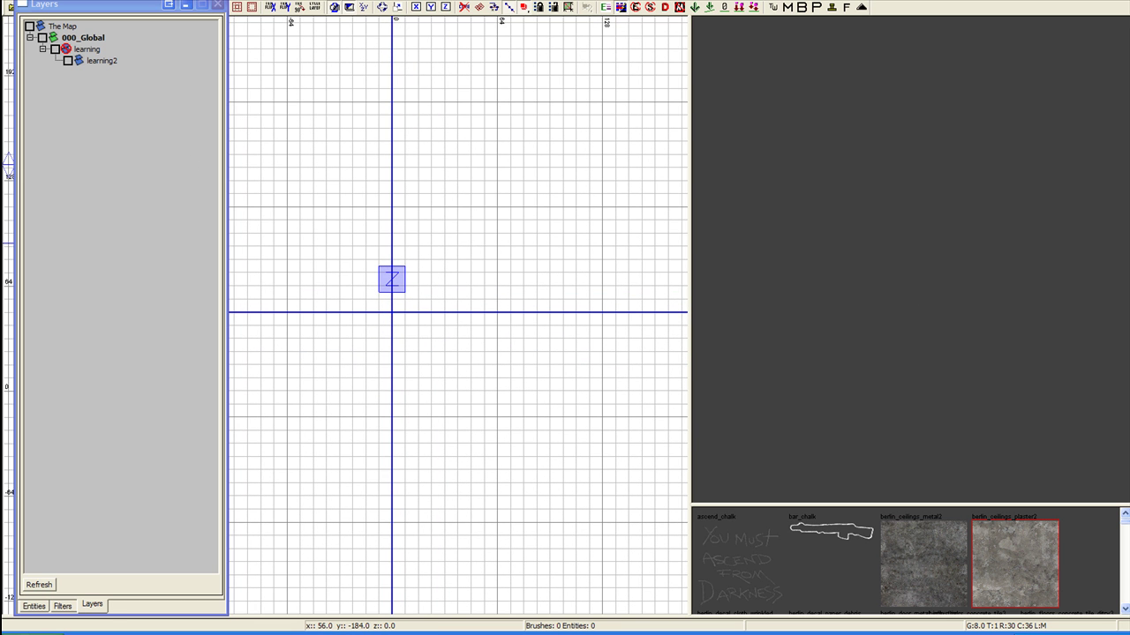